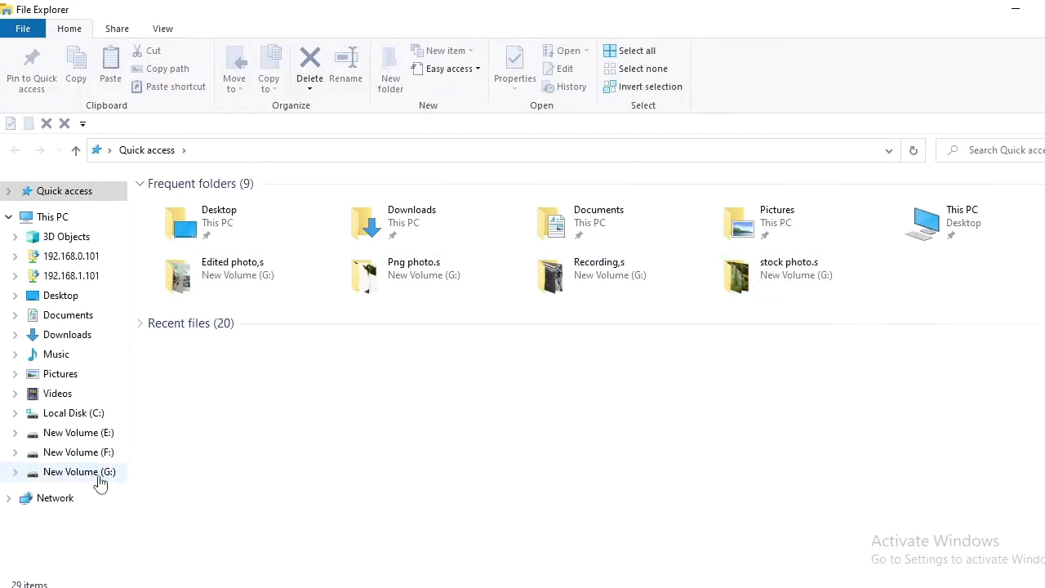
Browse to G:\stock photo.s and open forest-background-7 as a Photoshop document
click(92, 474)
click(200, 391)
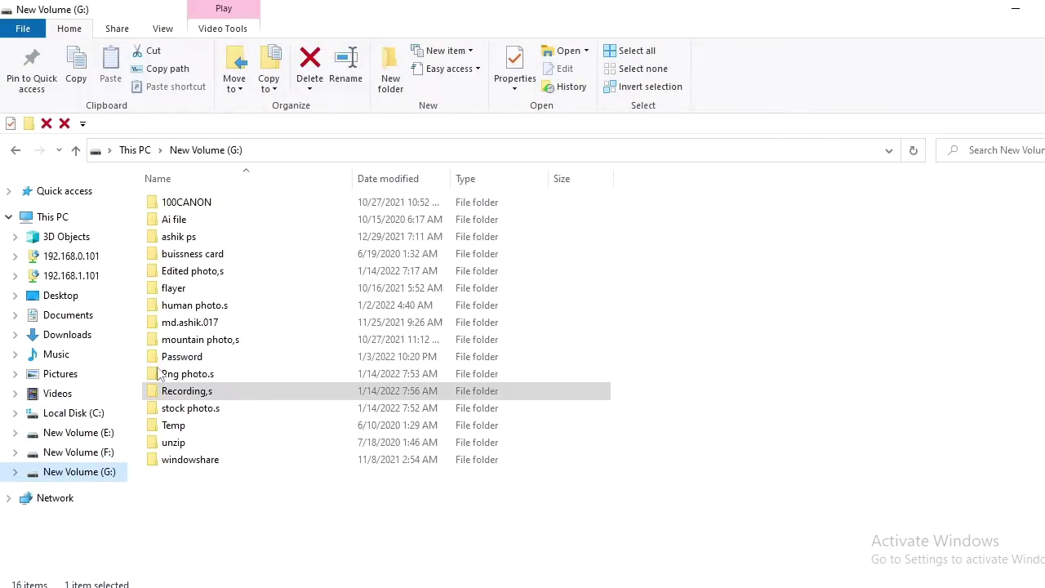
double_click(200, 374)
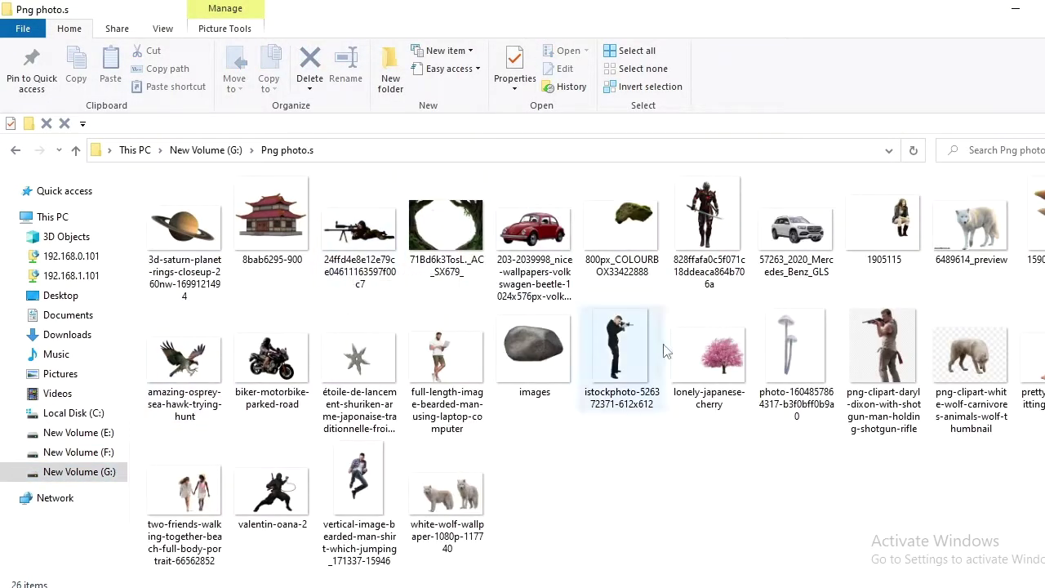
click(89, 467)
double_click(184, 405)
click(953, 474)
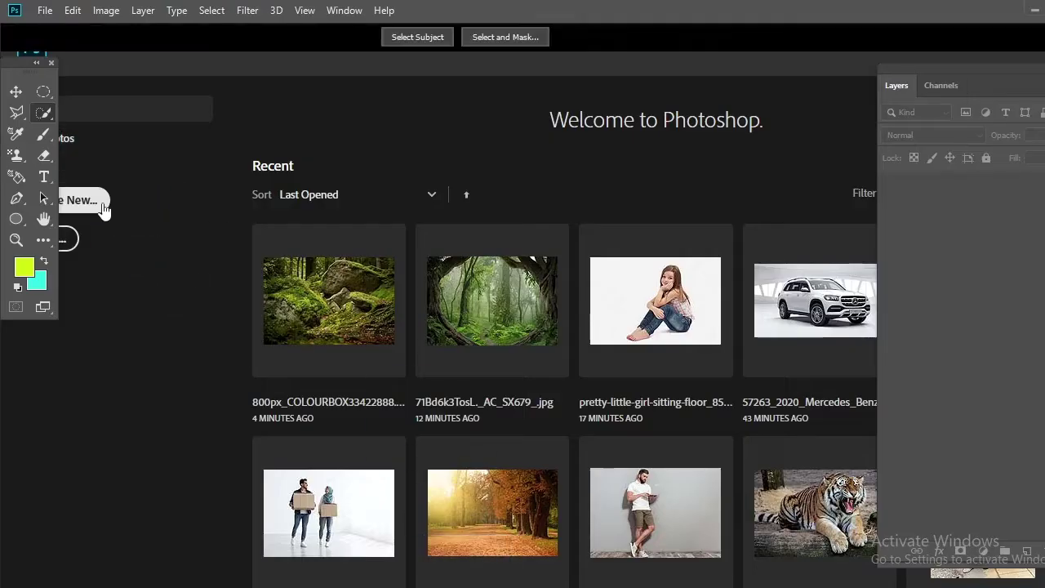
drag(584, 572, 102, 202)
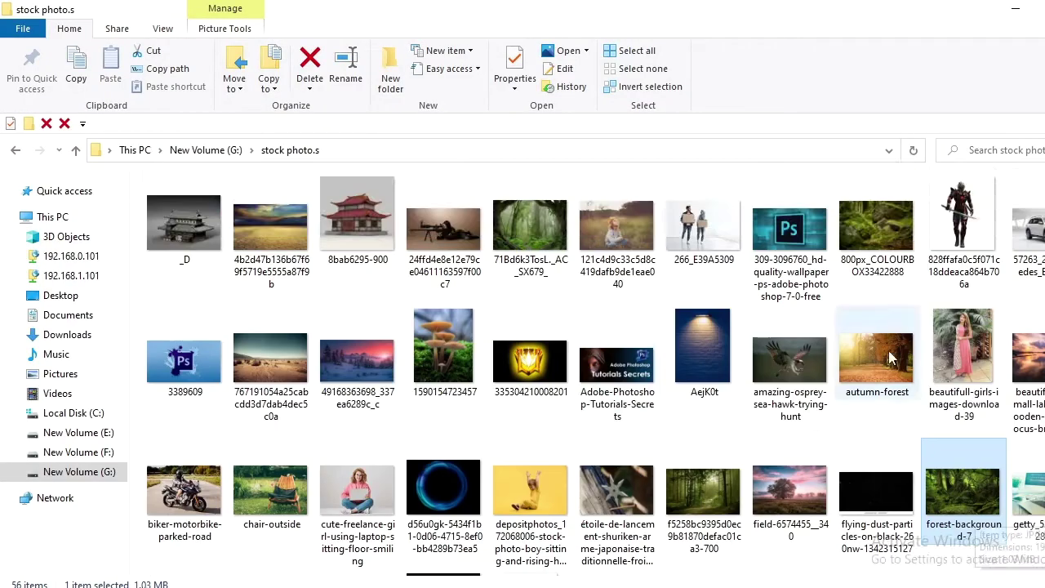
Place the 800px_COLOURBOX mossy rocks low on the forest, scaled to about 154%
drag(876, 227, 568, 447)
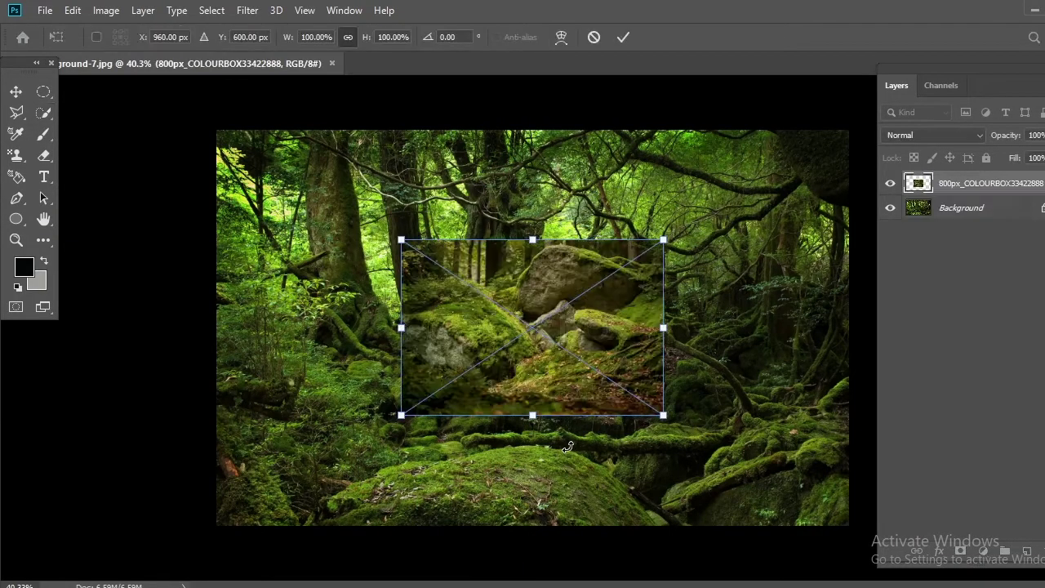
drag(530, 326, 482, 432)
drag(350, 345, 292, 328)
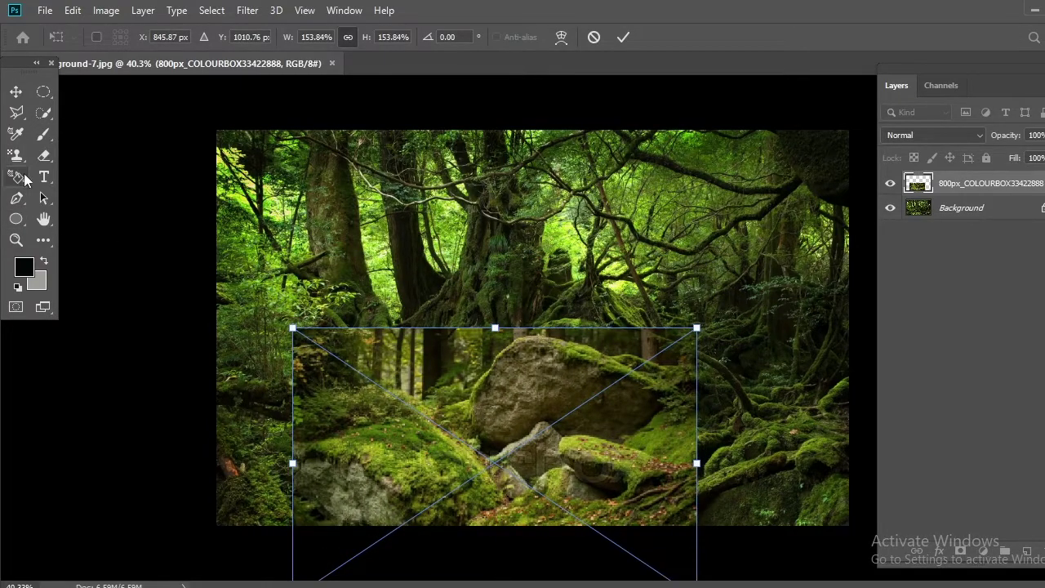
key(Return)
Softly erase the rocks layer's left, top and lower-right edges
key(e)
mouse_move(458, 327)
mouse_down()
mouse_move(318, 343)
mouse_move(310, 522)
mouse_up()
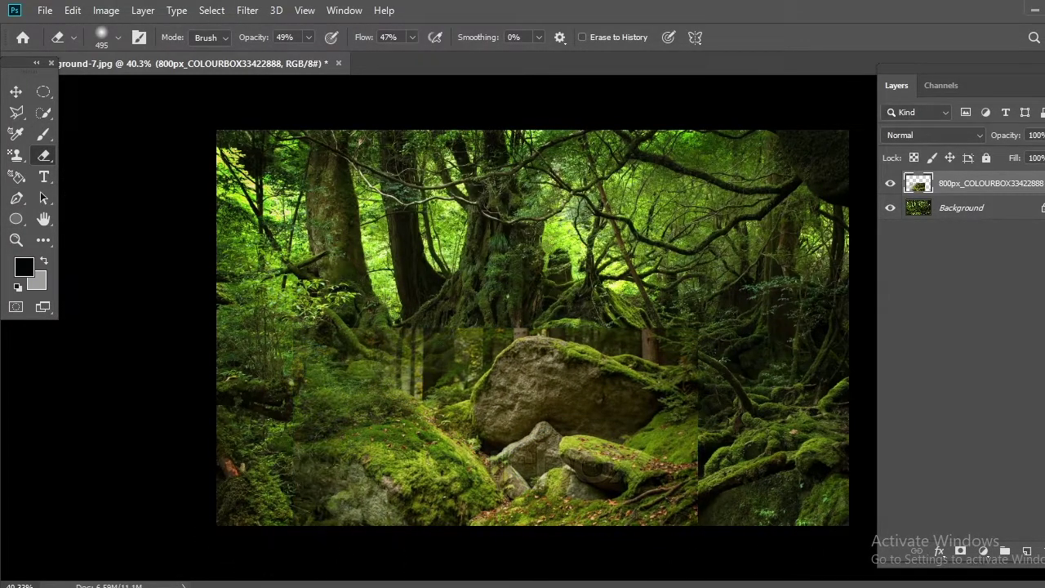
drag(571, 474, 756, 526)
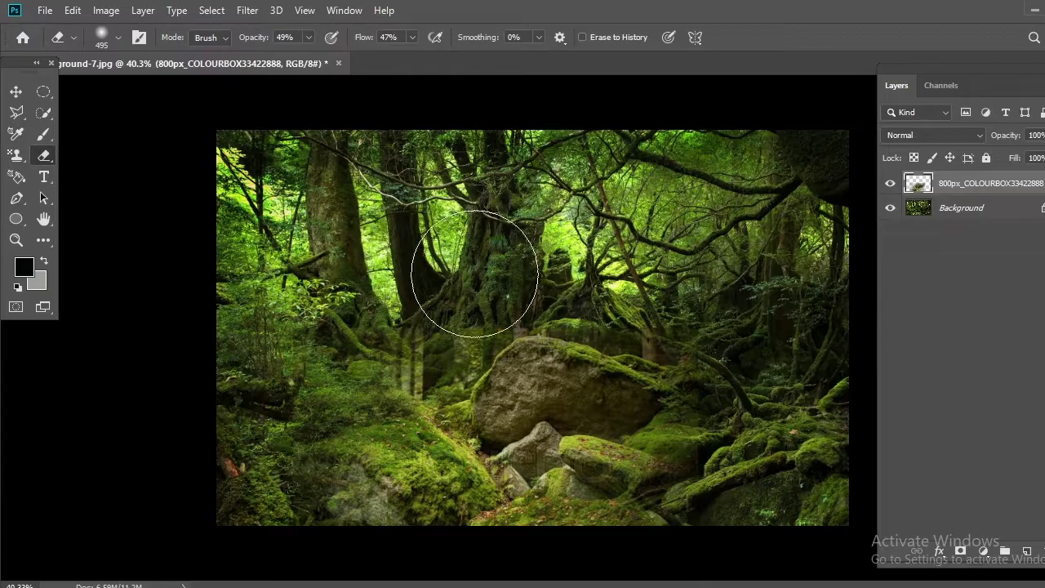
scroll(490, 278, up, 8)
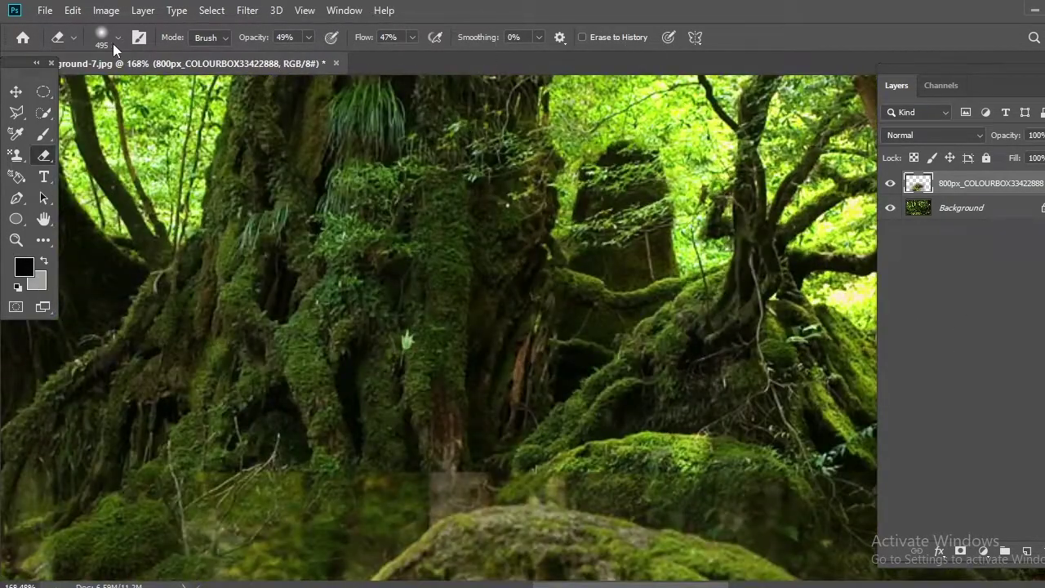
scroll(438, 356, down, 7)
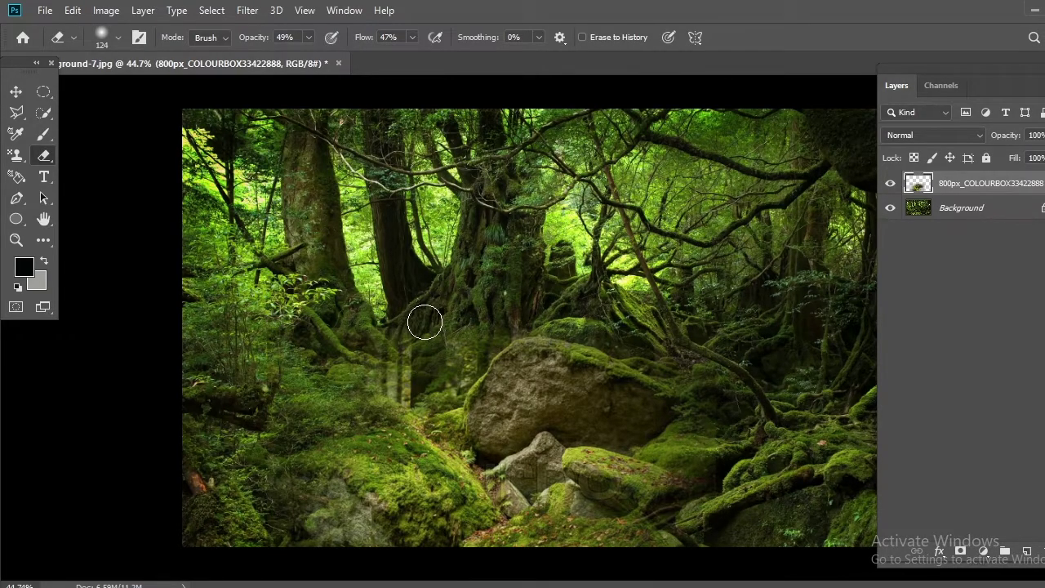
scroll(522, 326, down, 5)
key(alt+Up)
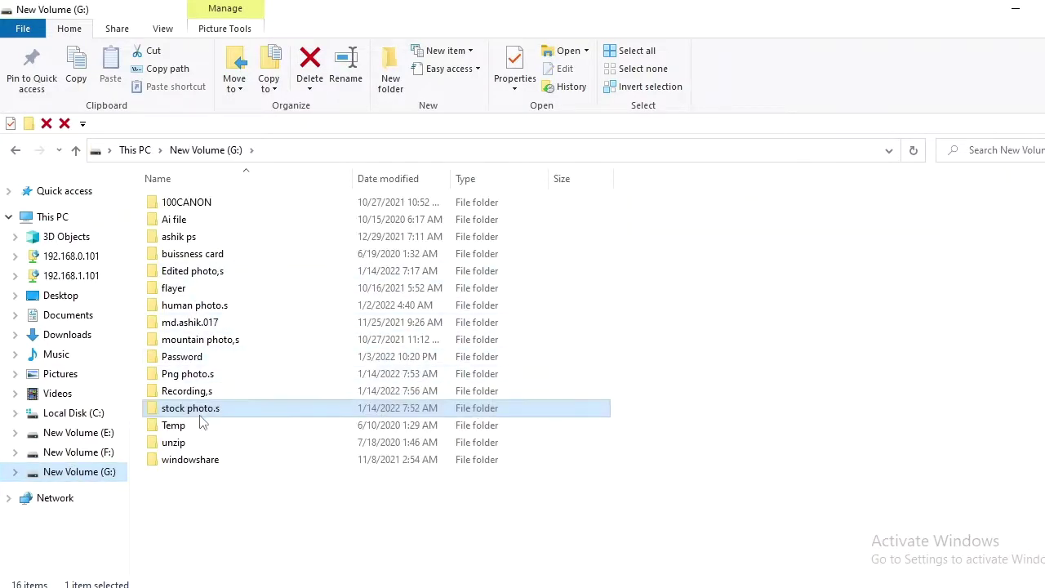
Place the girl PNG from Png photo.s so she sits on the mossy rock
double_click(188, 374)
mouse_move(622, 360)
mouse_down()
mouse_move(555, 298)
mouse_move(572, 297)
mouse_up()
scroll(558, 298, up, 3)
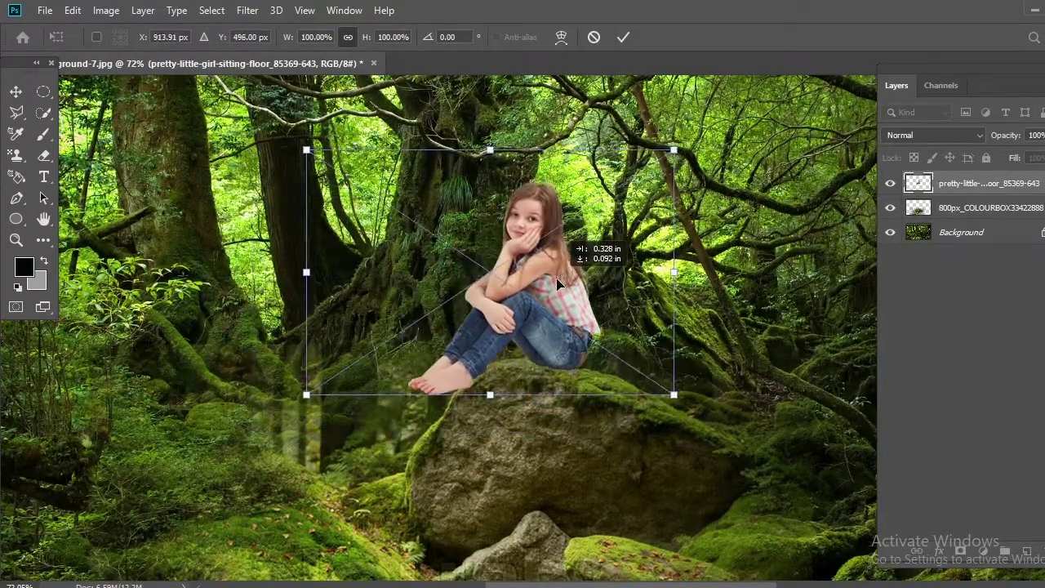
key(Return)
Switch to the Eraser on the girl layer, rasterizing it
key(e)
scroll(512, 395, up, 1)
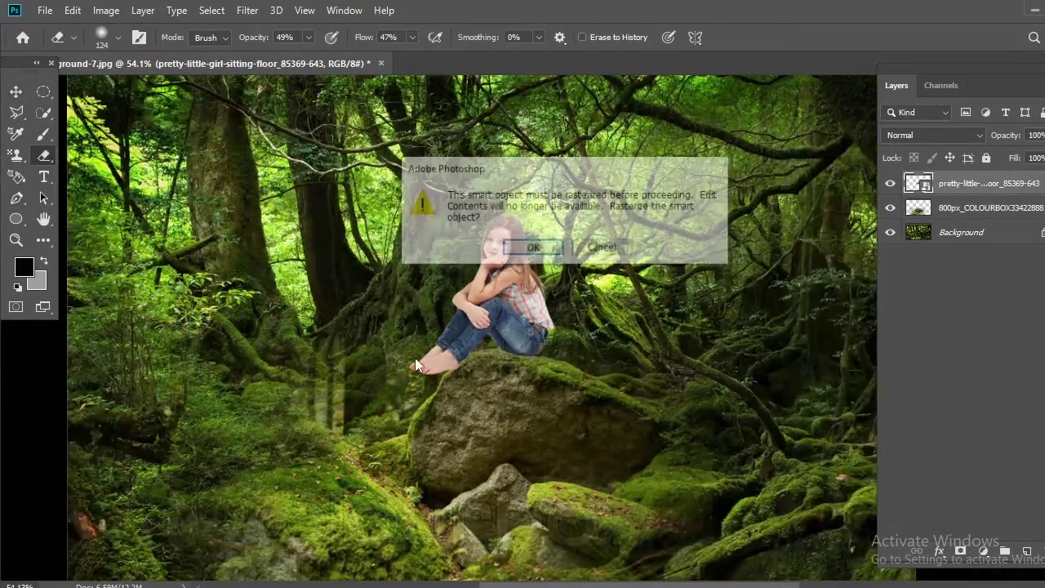
scroll(513, 395, up, 3)
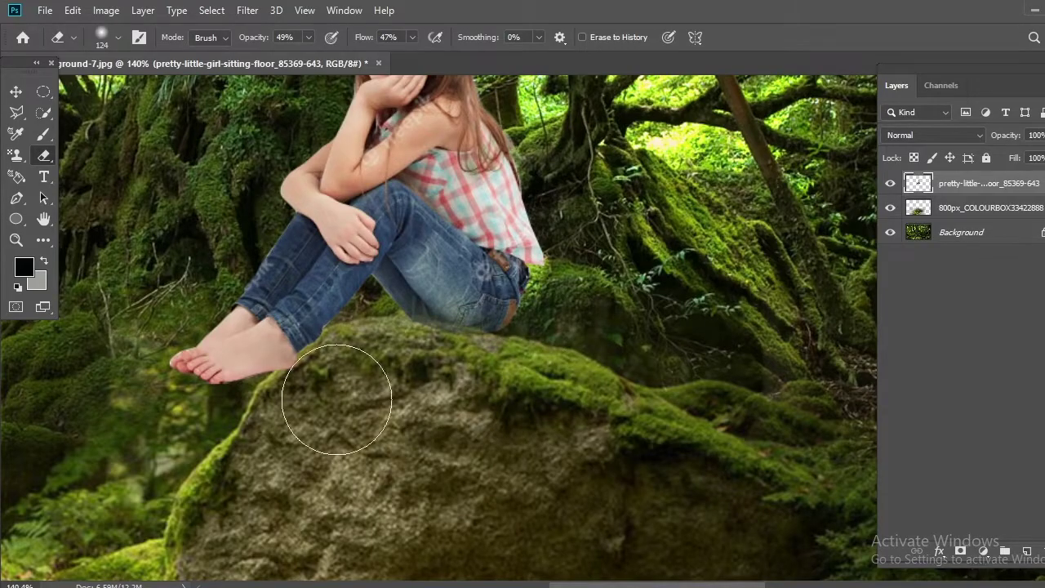
scroll(552, 458, down, 3)
scroll(498, 411, up, 4)
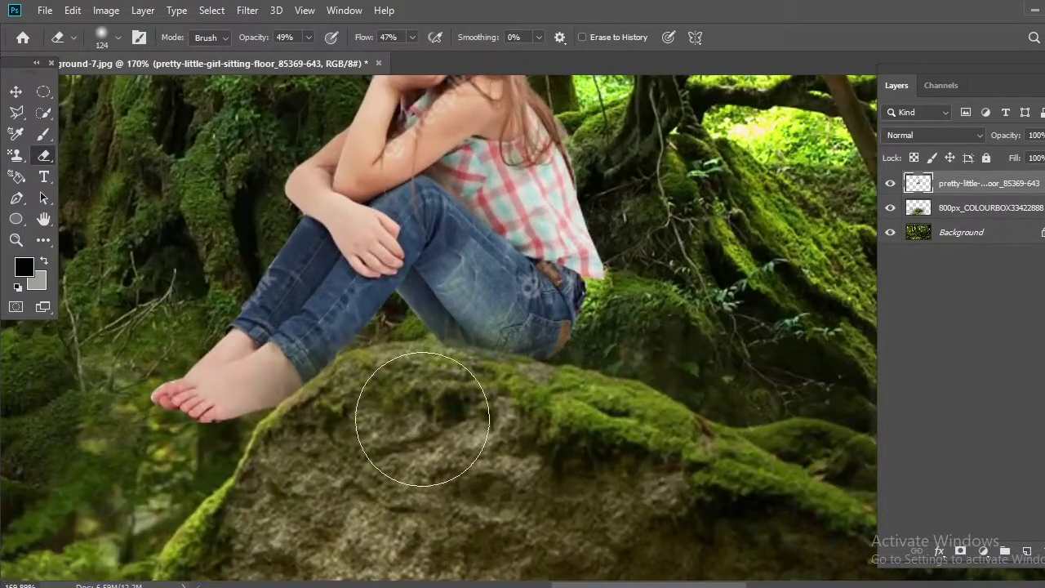
scroll(455, 417, down, 3)
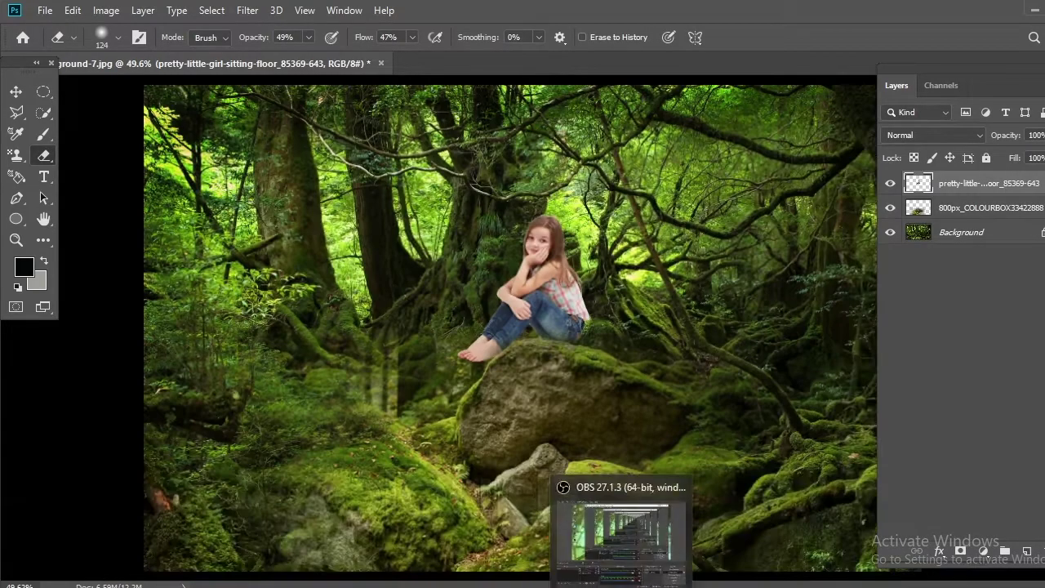
click(645, 523)
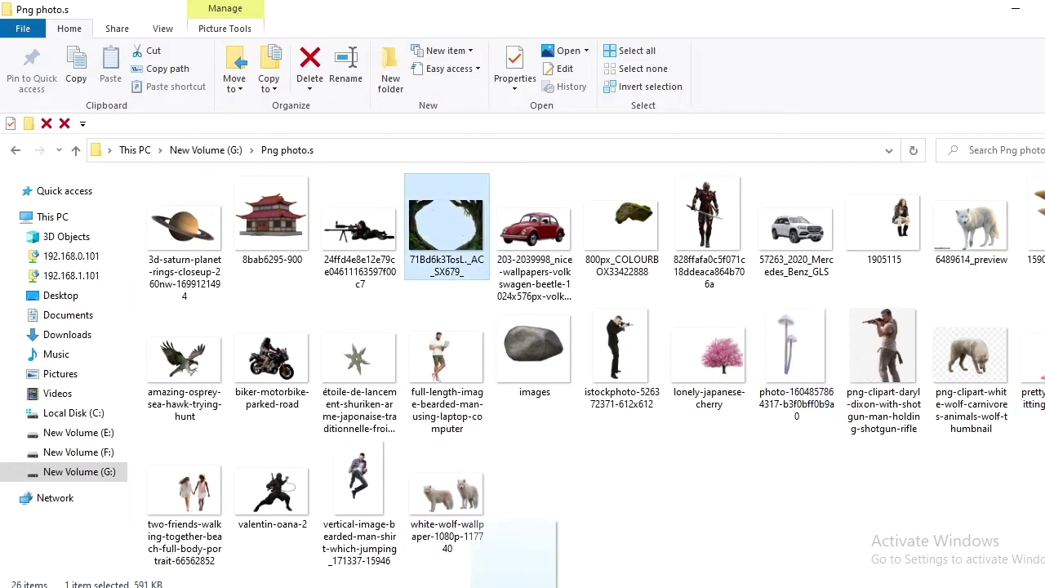
Place the 71Bd6k3TosL tree-arch image, enlarged to cover the whole canvas
mouse_move(445, 229)
mouse_down()
mouse_move(438, 389)
mouse_move(288, 493)
mouse_up()
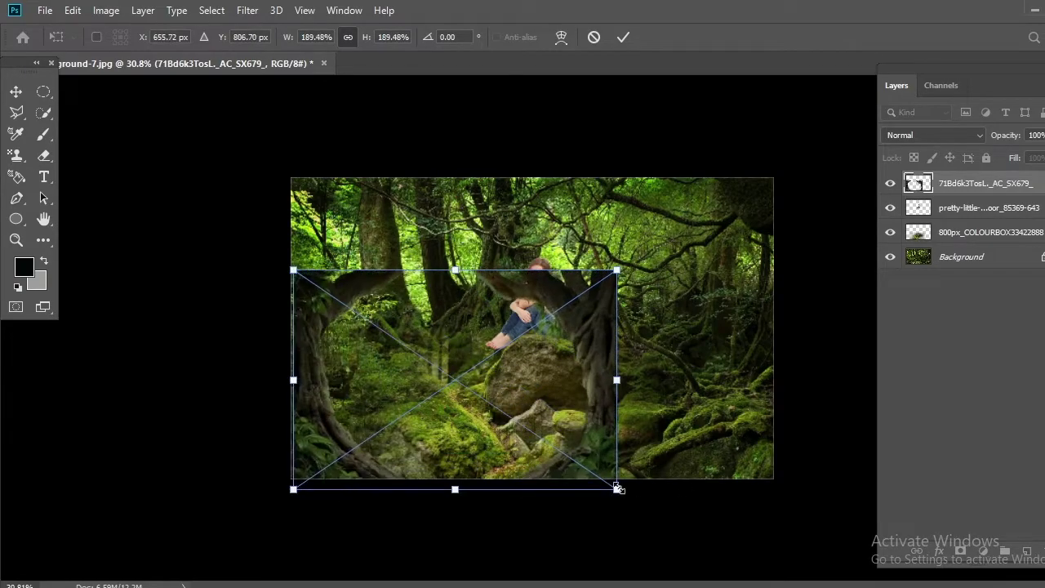
drag(621, 270, 791, 173)
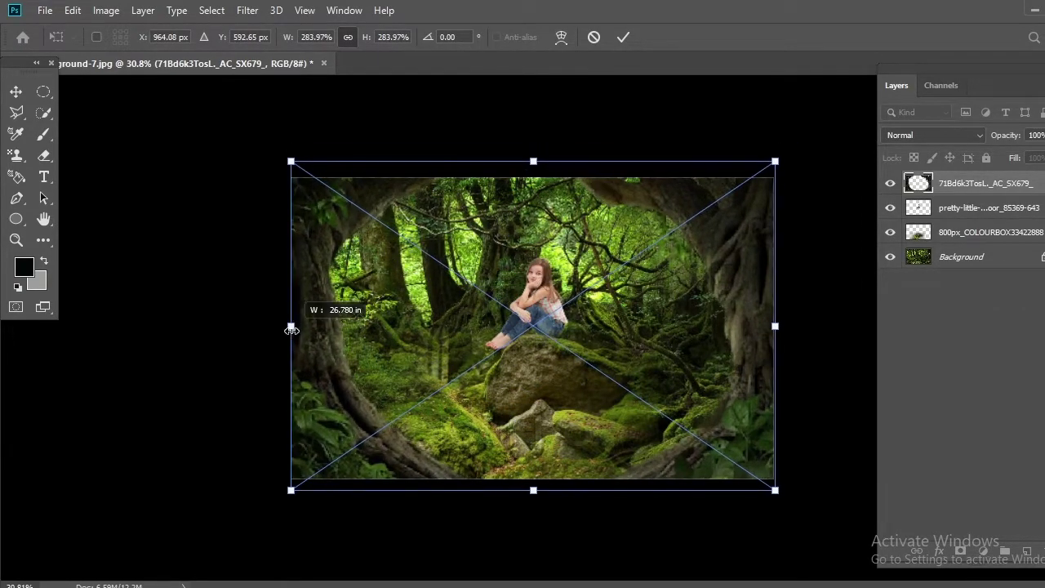
key(Return)
key(e)
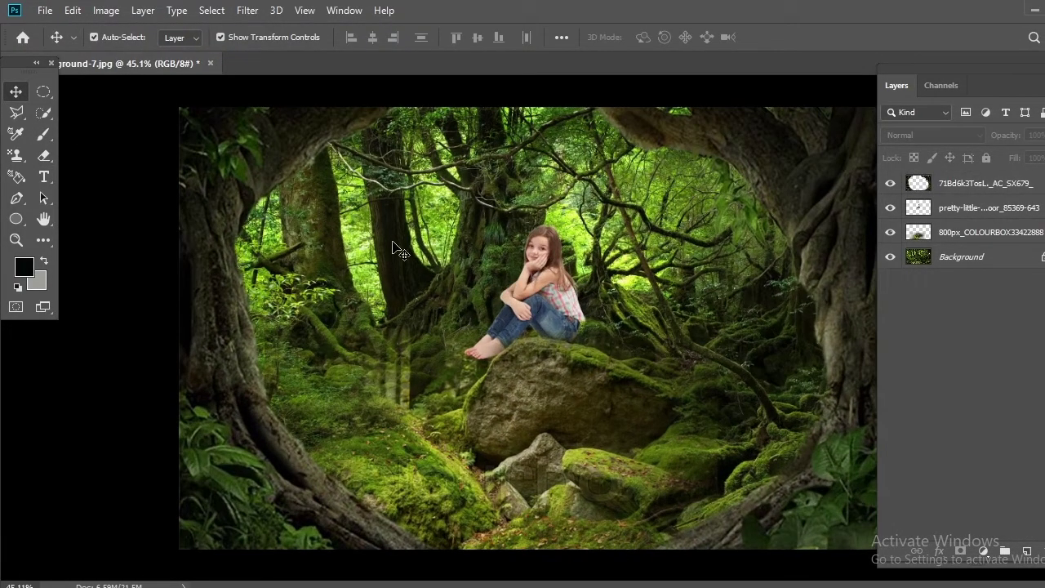
Duplicate the Background layer into a Background copy
scroll(546, 193, up, 2)
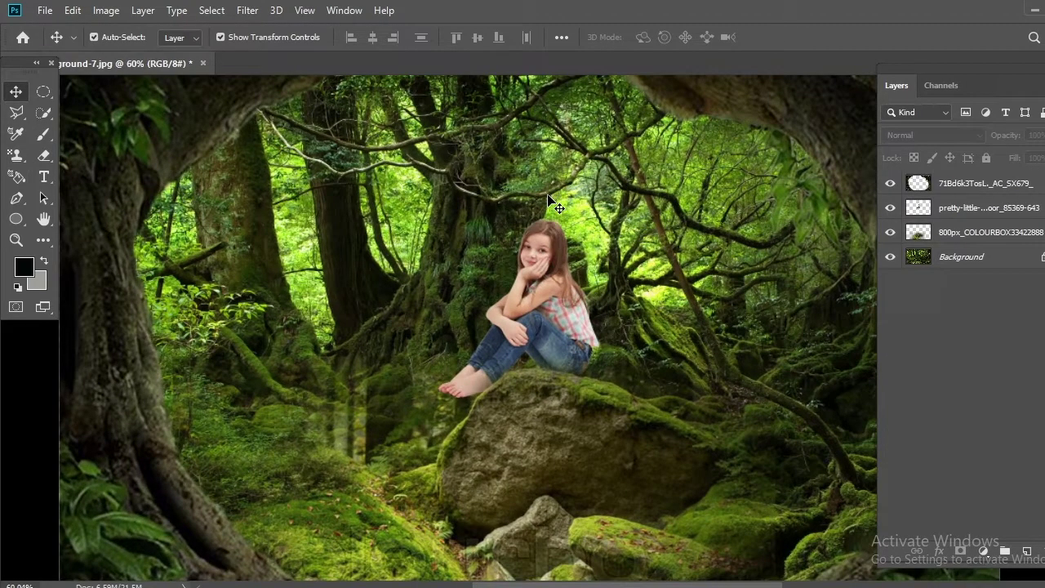
scroll(384, 229, down, 1)
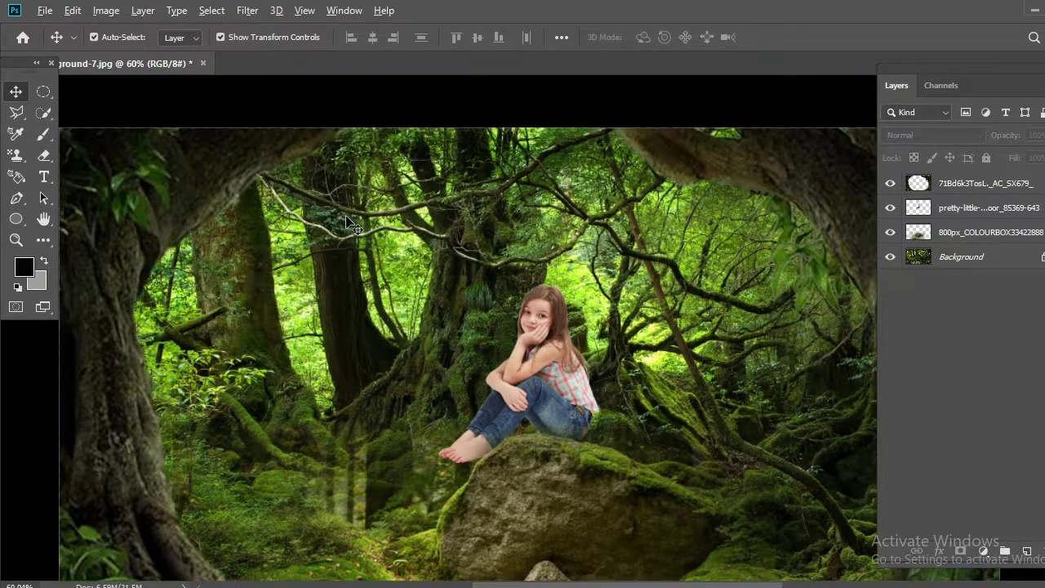
scroll(384, 229, down, 1)
drag(964, 257, 1027, 550)
Apply a 6.0-pixel Gaussian Blur to the Background copy layer
click(247, 11)
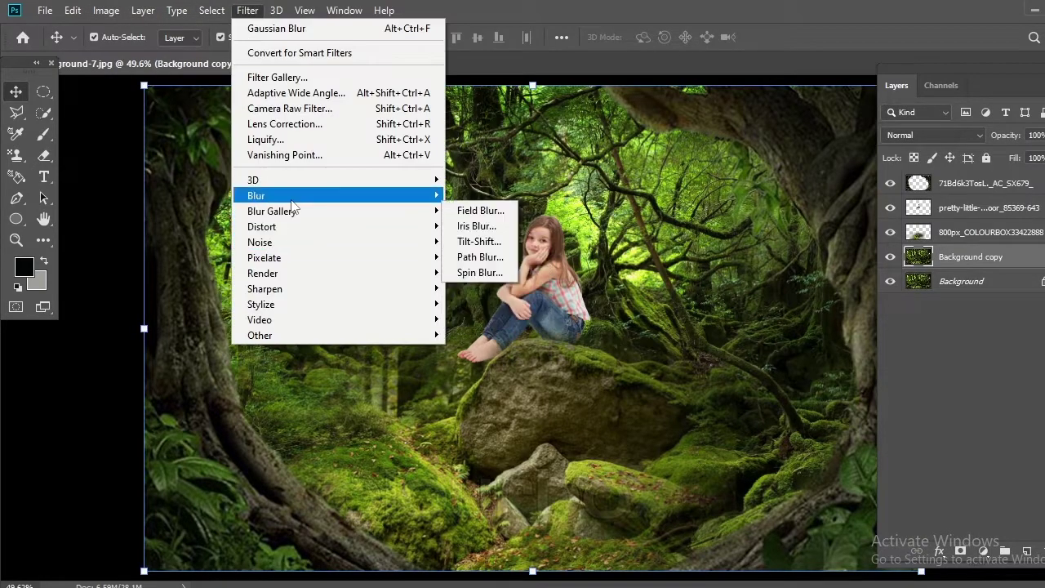
click(474, 260)
drag(73, 393, 80, 393)
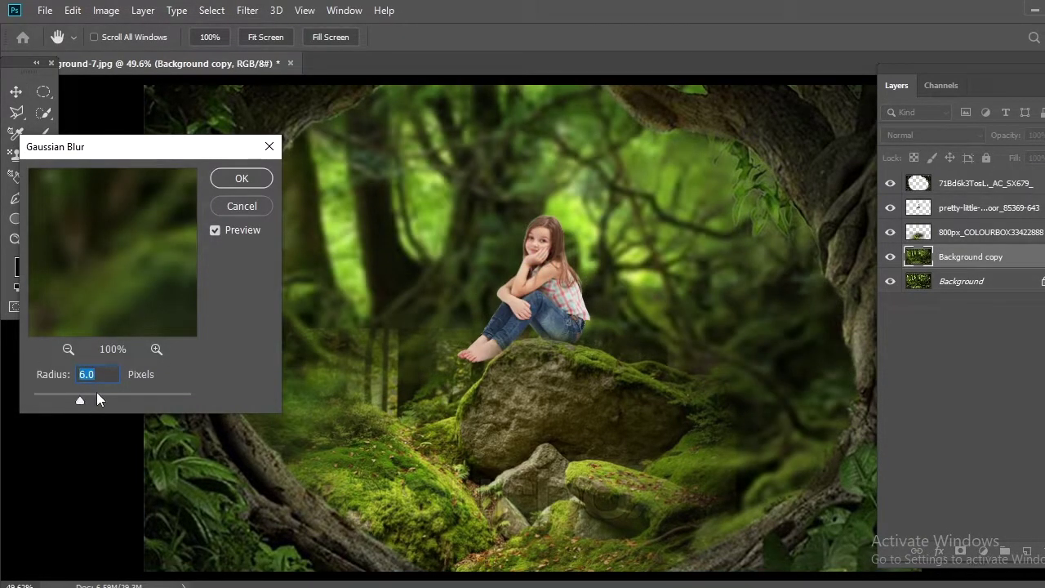
click(241, 178)
scroll(245, 341, down, 1)
Set the Eraser brush size to 511 pixels
key(e)
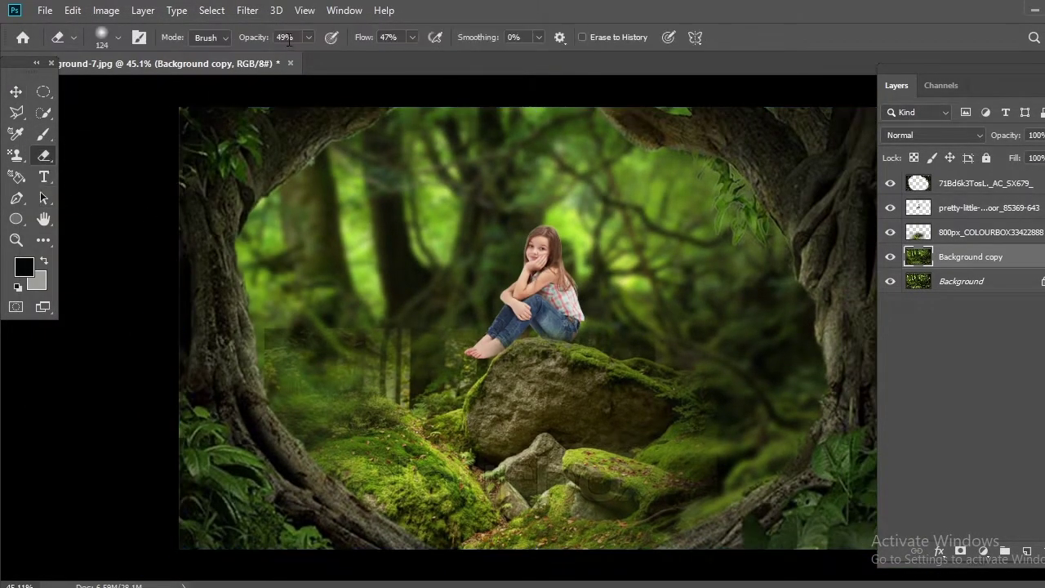
click(118, 37)
click(529, 14)
click(117, 37)
text(511)
key(Return)
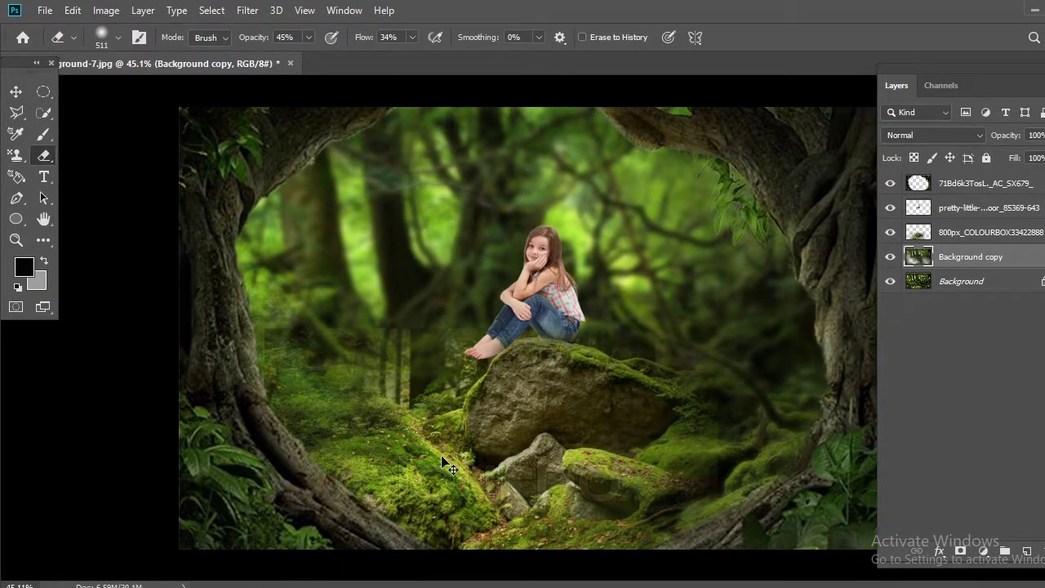
Erase soft patches on the Background copy and 800px_COLOURBOX rocks layers to blend the rock
scroll(649, 426, up, 3)
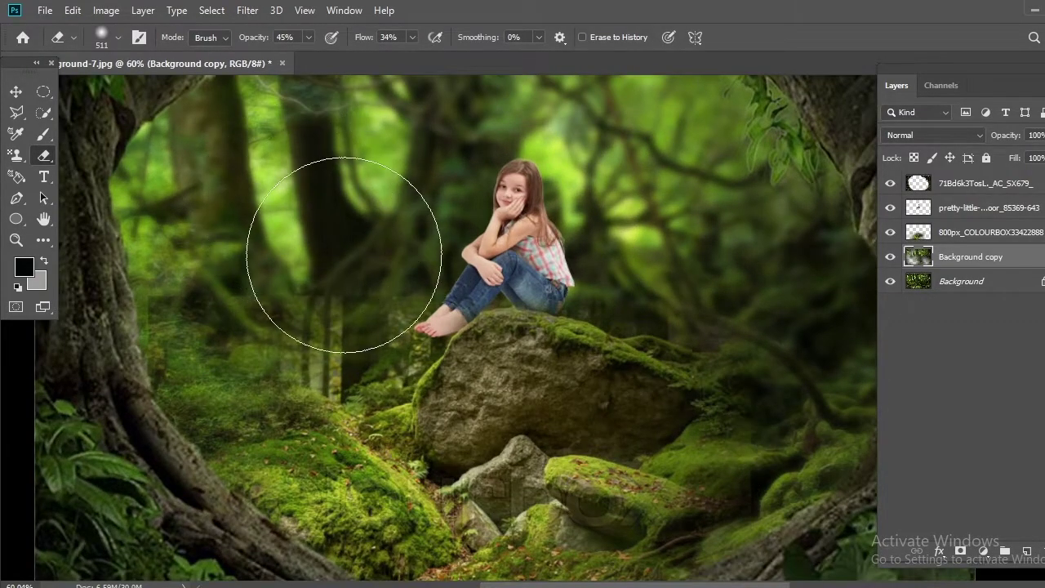
scroll(298, 424, down, 3)
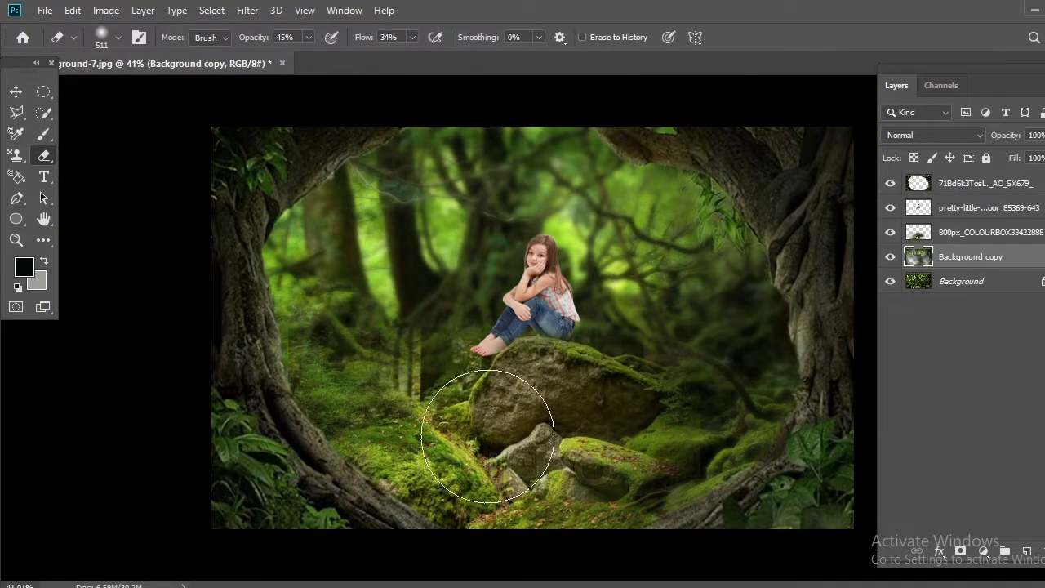
scroll(535, 310, up, 3)
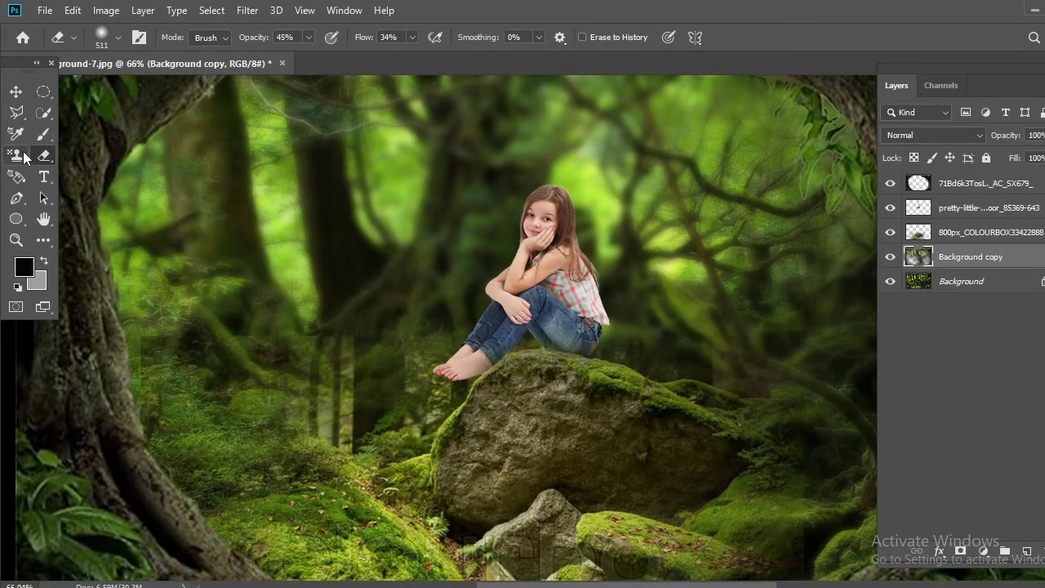
click(979, 232)
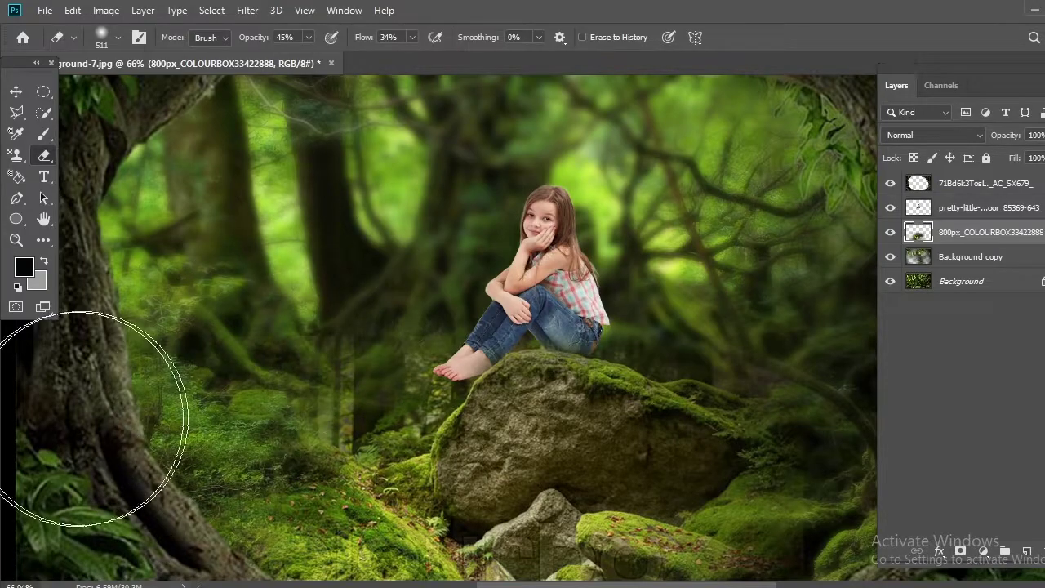
scroll(671, 453, down, 3)
scroll(492, 256, up, 3)
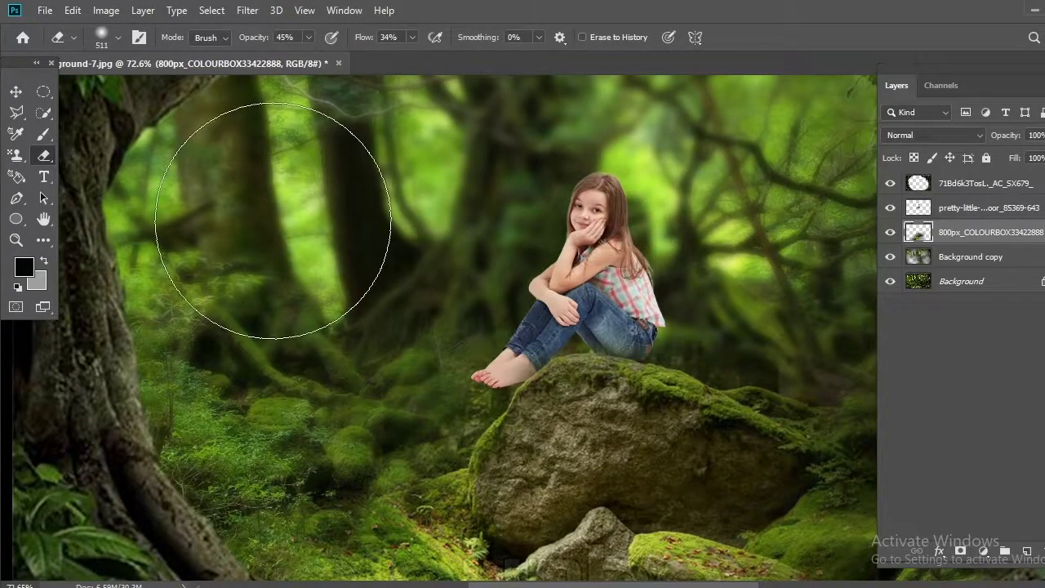
scroll(245, 310, down, 2)
click(15, 92)
scroll(449, 363, down, 2)
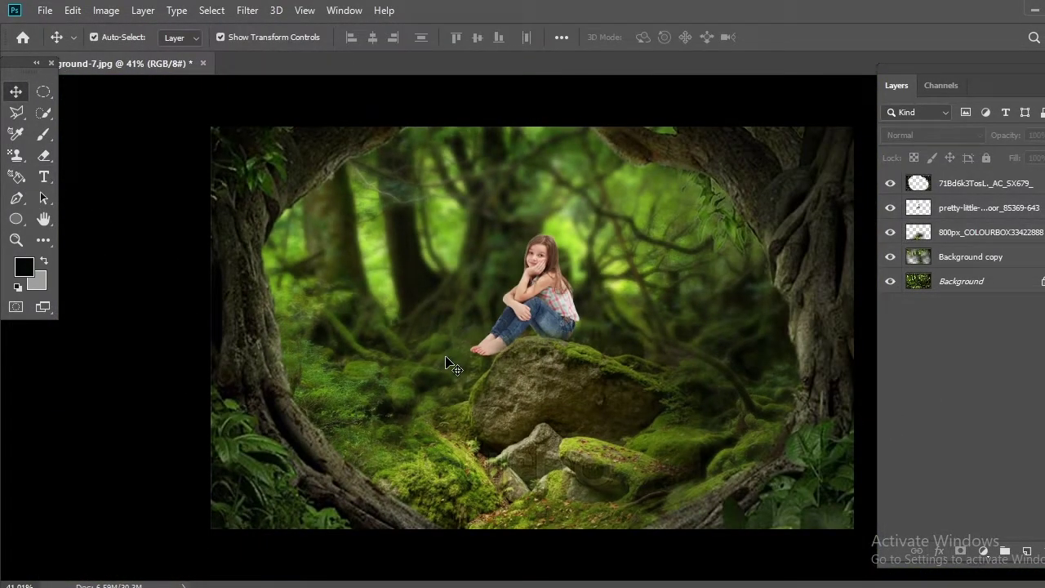
Place the mushroom PNG on the rock beside the girl, below her layer
scroll(504, 306, up, 3)
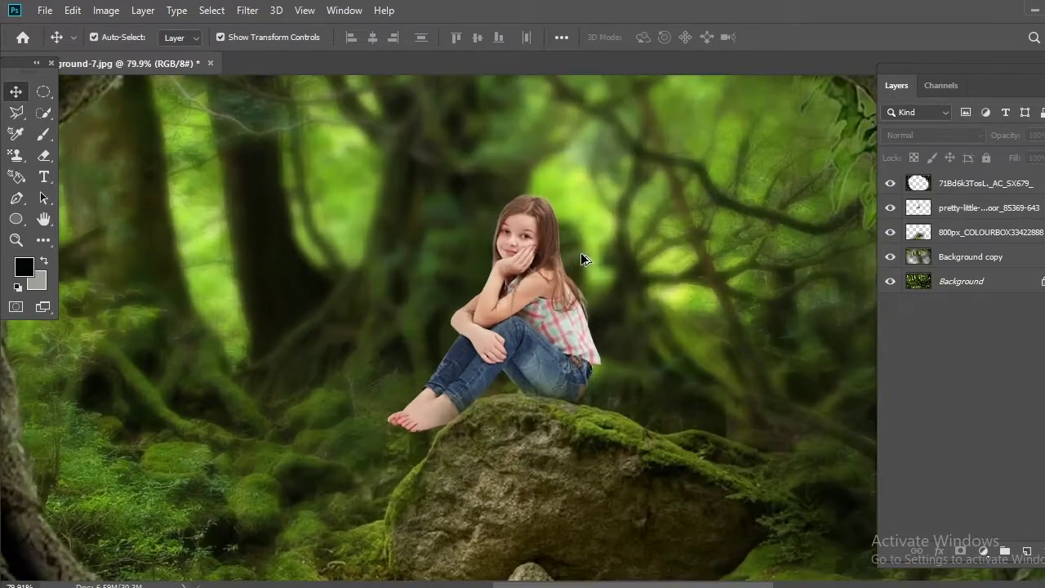
scroll(581, 253, down, 2)
scroll(580, 253, down, 1)
click(526, 535)
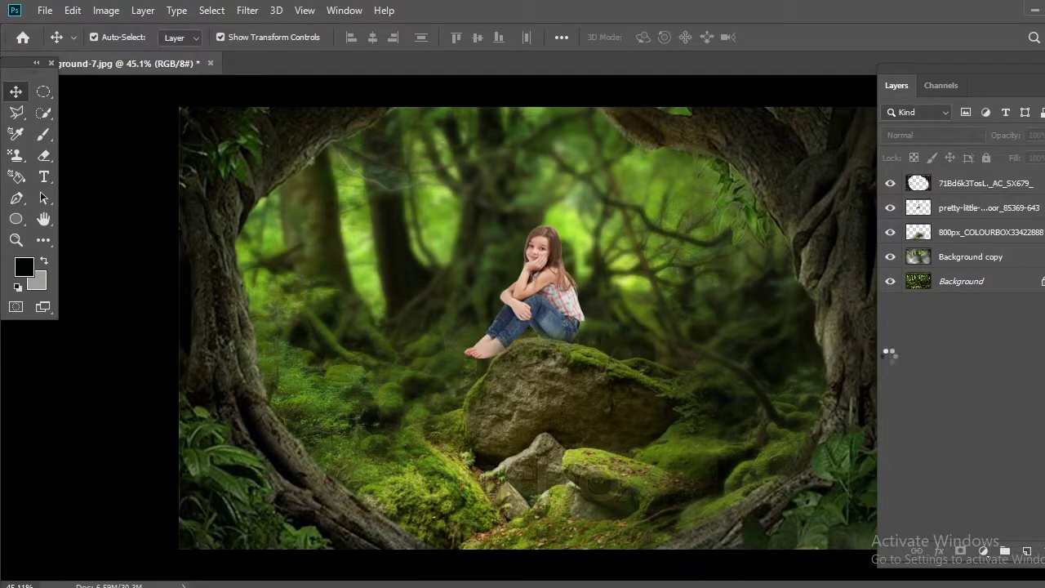
drag(776, 356, 490, 327)
key(Return)
drag(979, 281, 970, 256)
drag(506, 175, 616, 219)
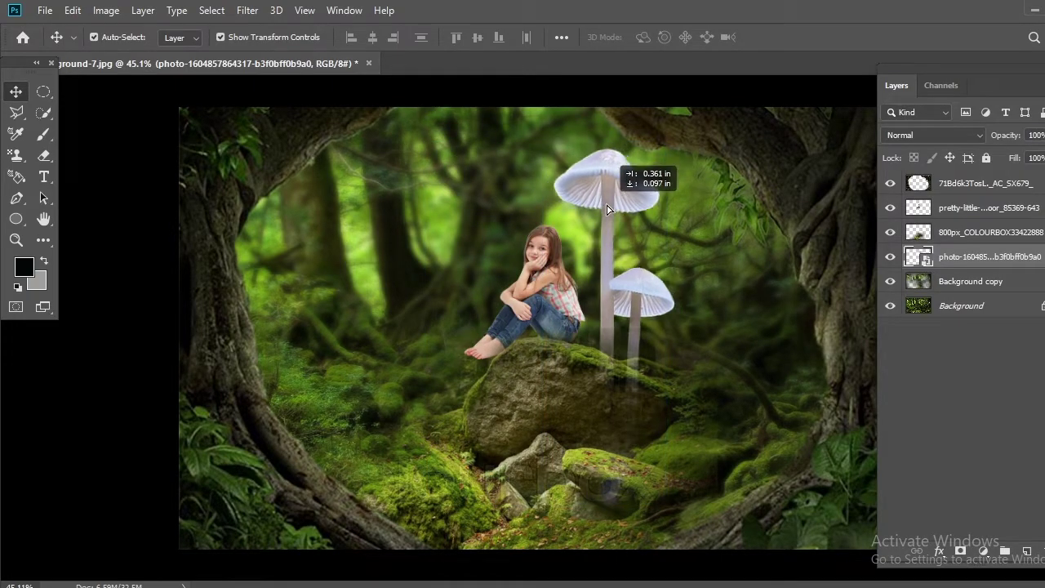
Select the rock layer and shrink the Eraser to 56 px
click(725, 303)
scroll(645, 172, up, 5)
key(e)
click(118, 36)
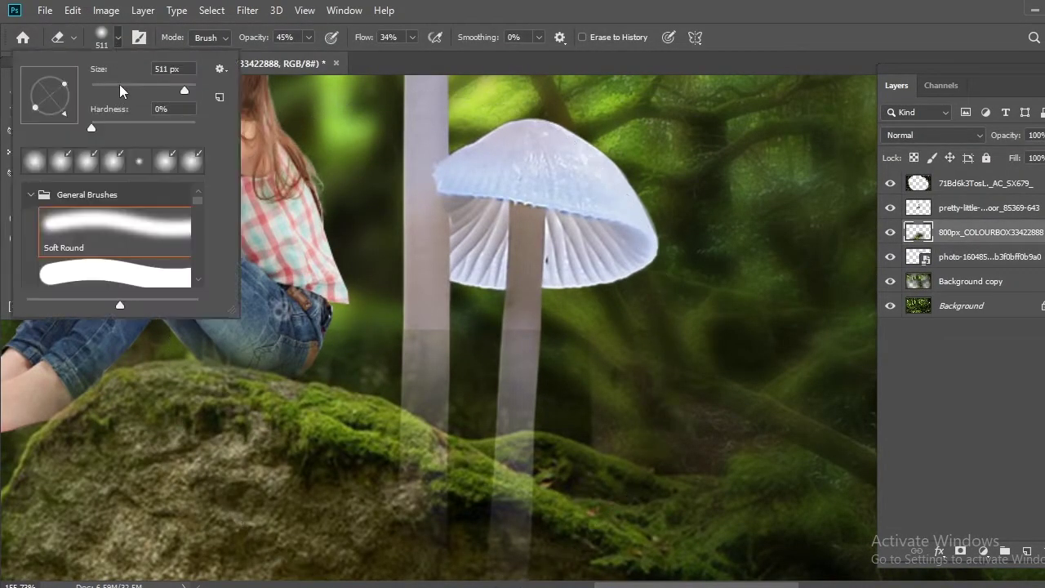
drag(120, 84, 58, 85)
click(423, 330)
scroll(567, 390, down, 3)
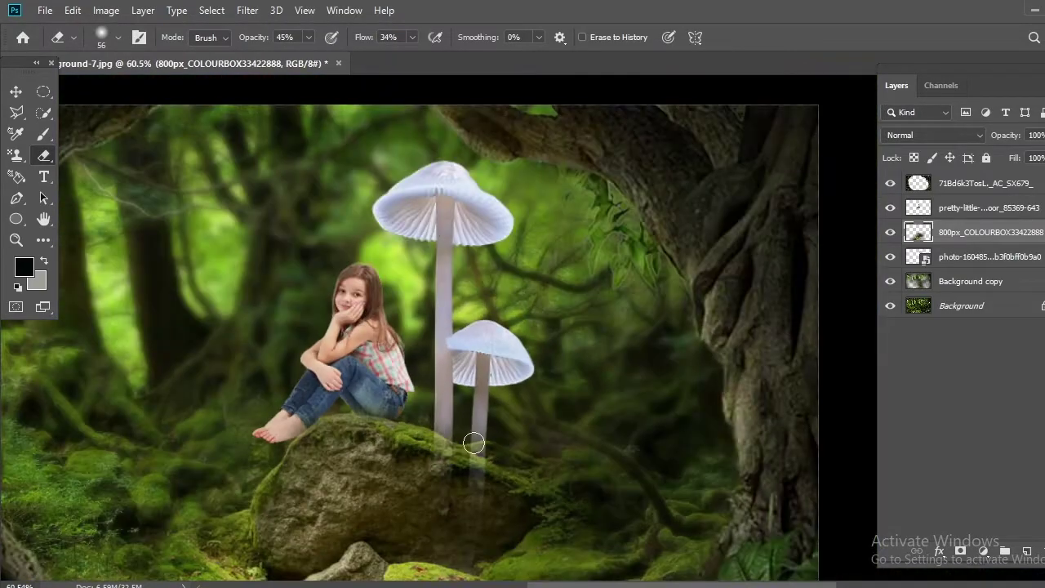
scroll(479, 432, up, 2)
Rasterize the mushroom layer and raise the eraser flow to 100%
click(970, 257)
click(416, 444)
click(532, 245)
scroll(467, 439, down, 1)
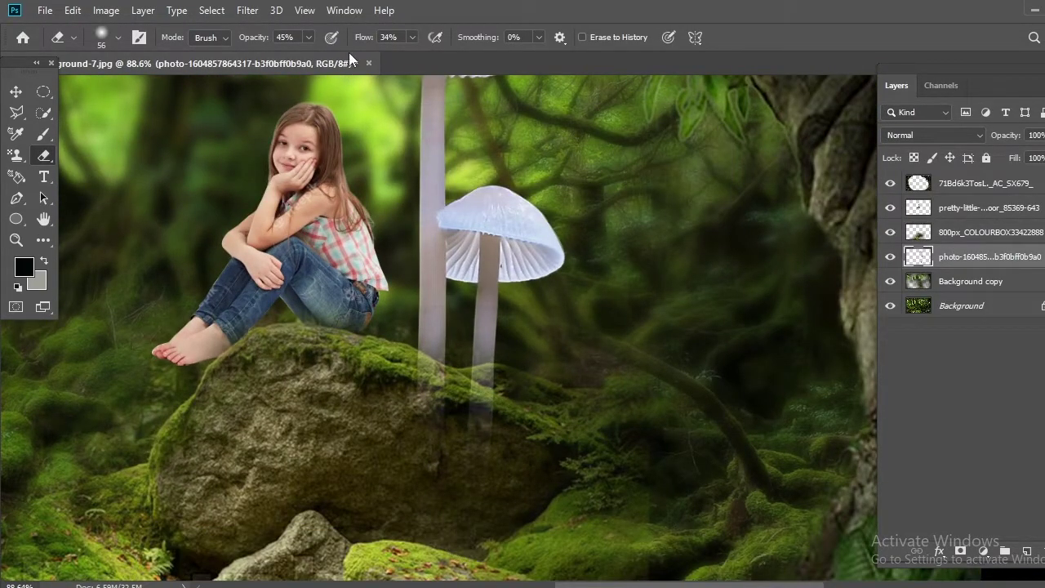
drag(415, 37, 473, 41)
scroll(428, 309, up, 2)
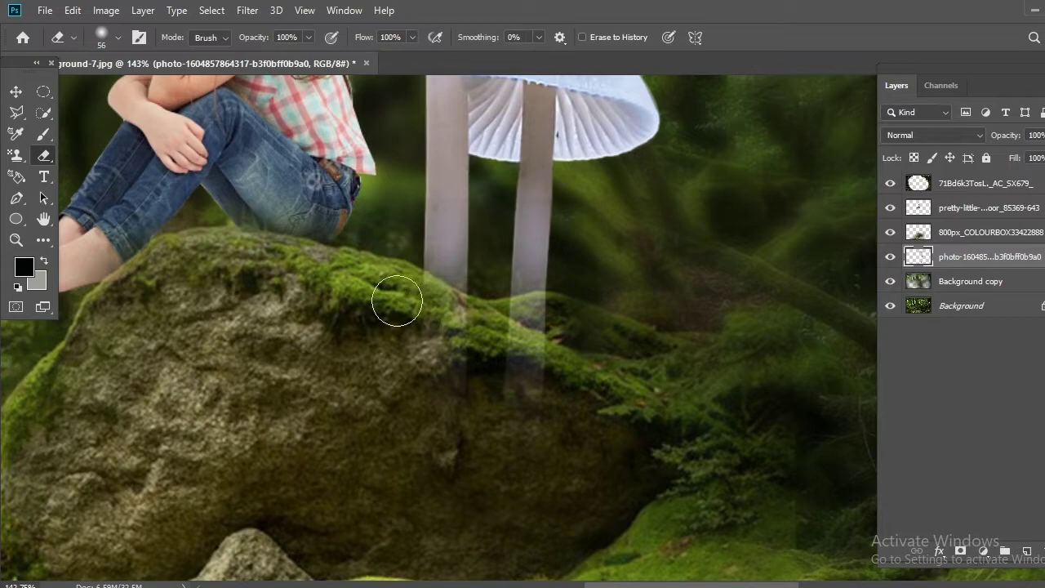
Erase the mushroom stem bases inside a Pen-drawn selection along the moss line
key(p)
scroll(413, 258, up, 3)
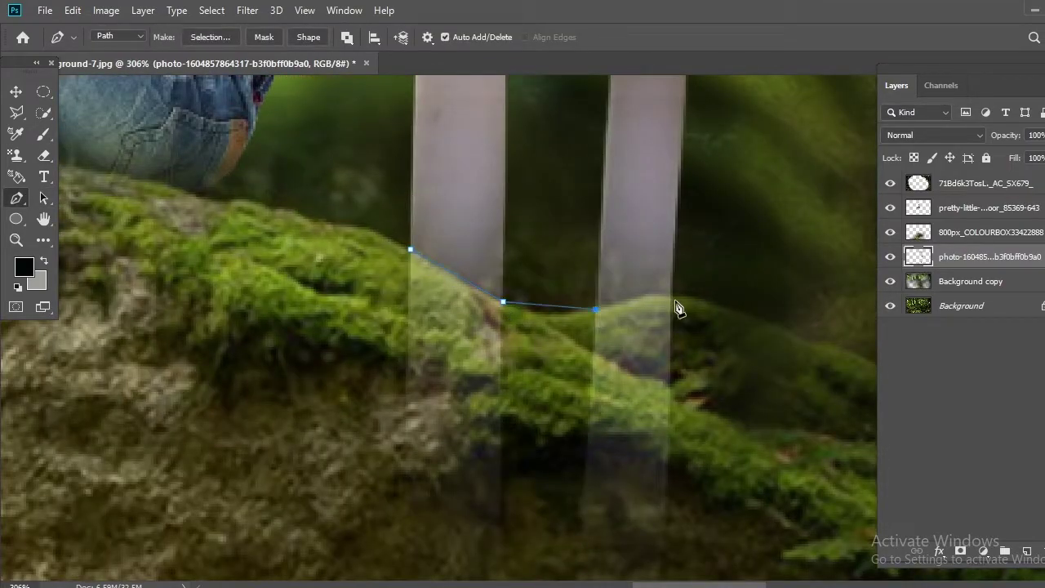
scroll(671, 305, down, 2)
click(681, 523)
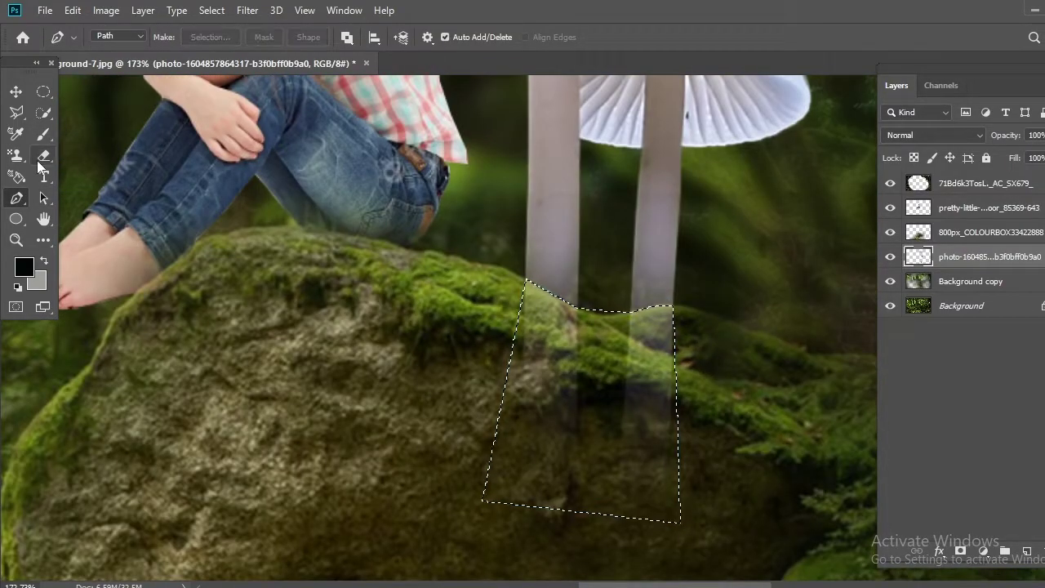
click(44, 155)
drag(571, 367, 665, 338)
scroll(665, 338, down, 3)
right_click(44, 113)
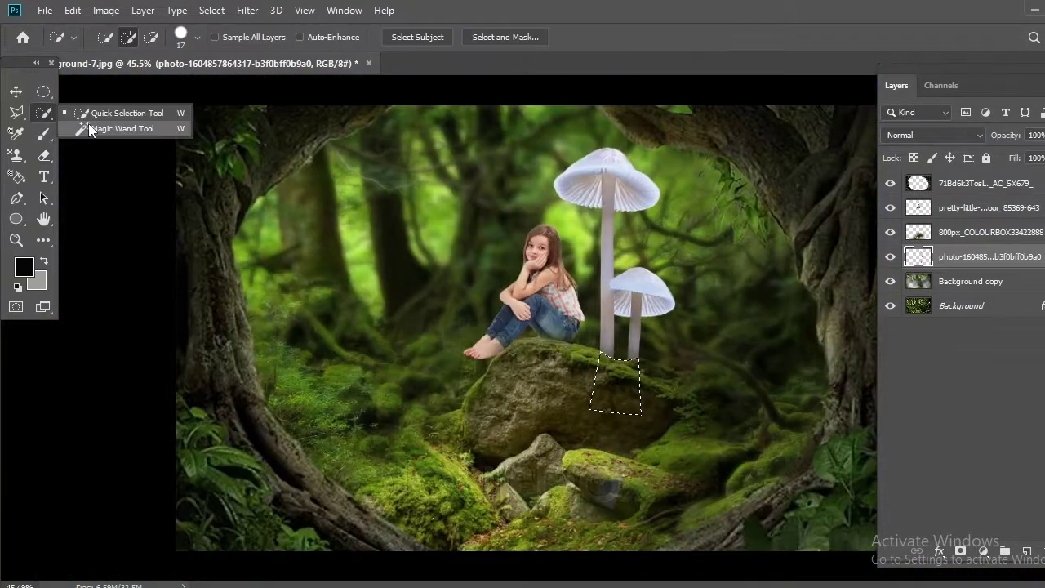
click(89, 130)
key(ctrl+d)
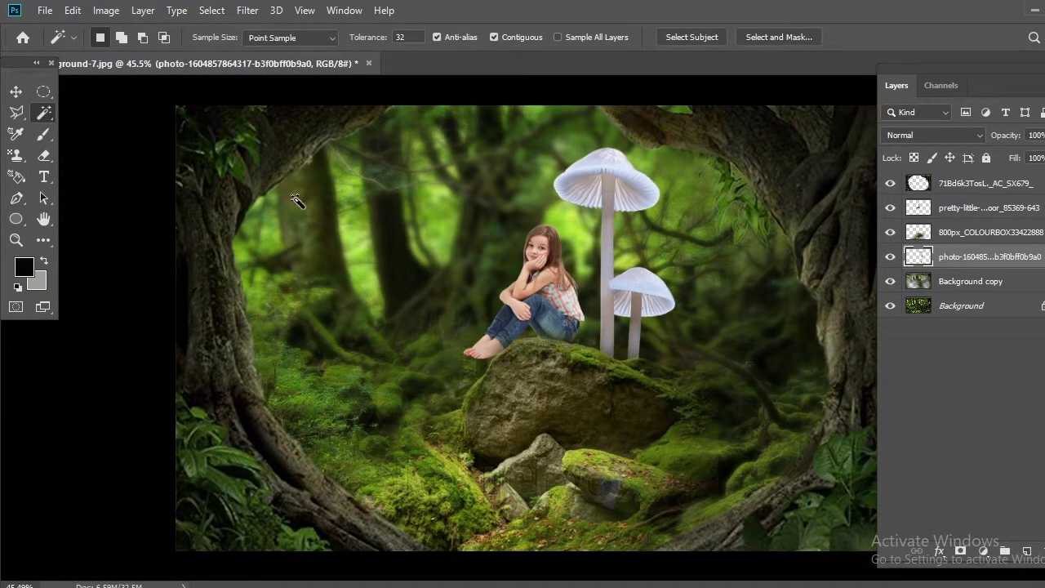
Add a Brightness/Contrast adjustment layer and nudge the scene's brightness
click(924, 137)
click(983, 551)
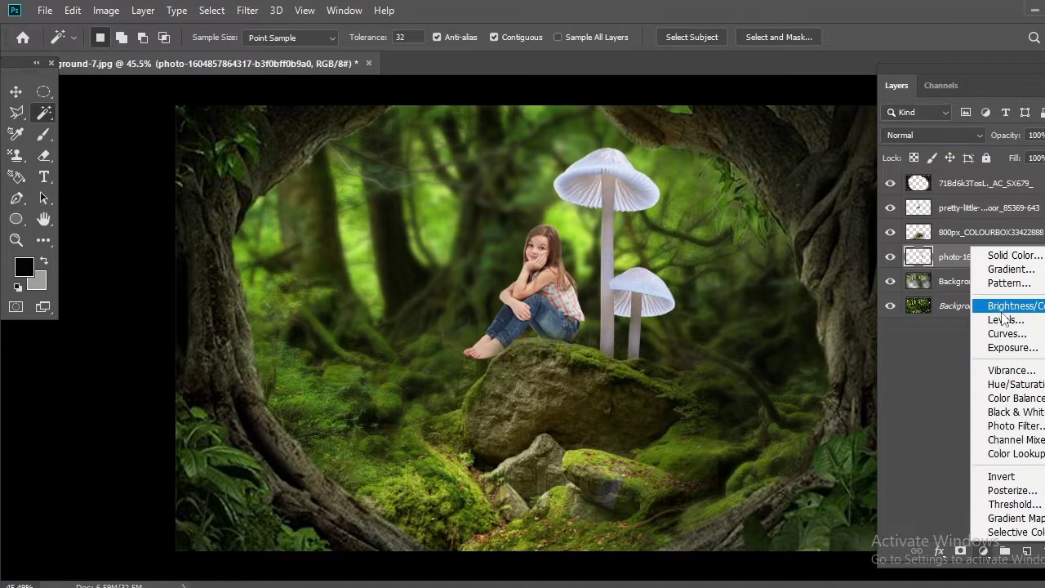
click(1000, 238)
mouse_move(836, 283)
mouse_down()
mouse_move(821, 278)
mouse_move(844, 278)
mouse_up()
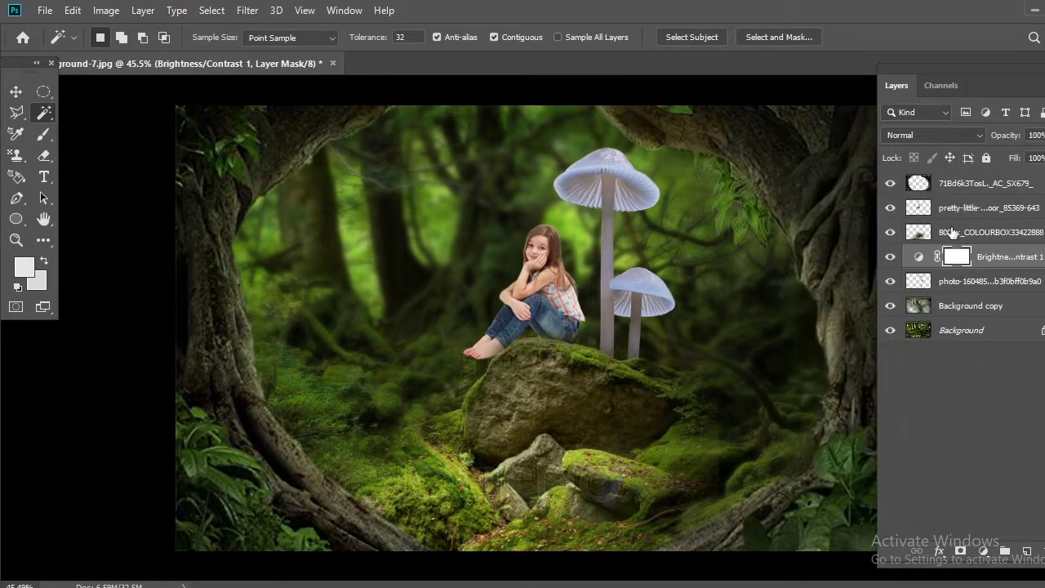
click(972, 305)
click(980, 331)
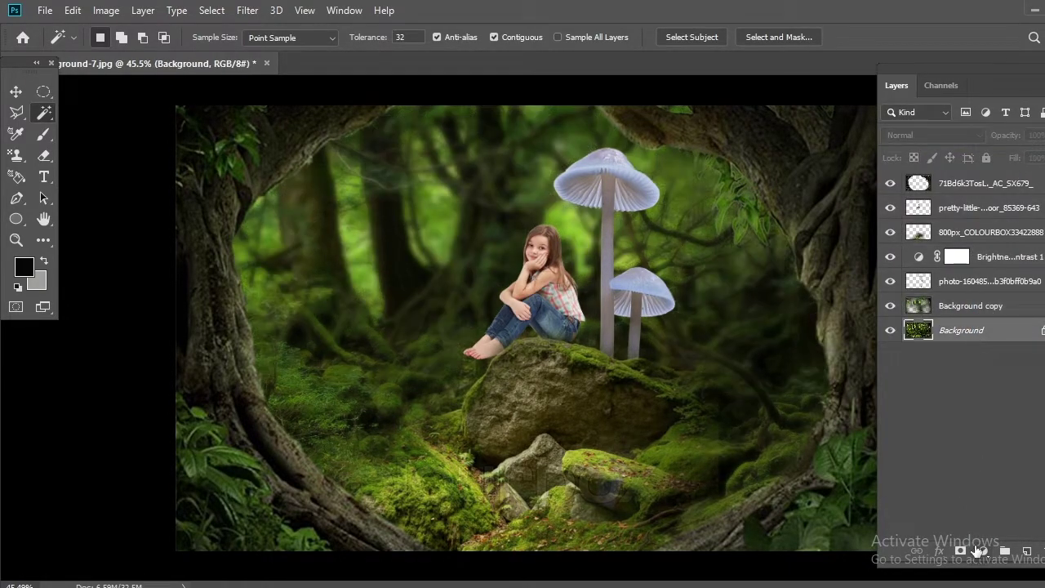
Paint black along the bottom of the scene on a new Layer 1
click(979, 551)
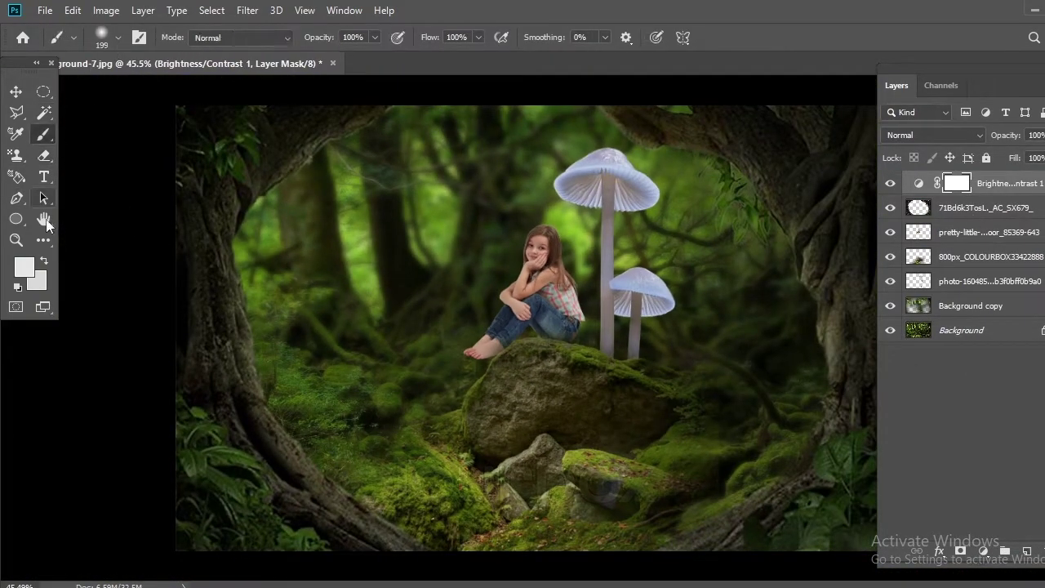
click(24, 266)
key(Return)
key(ctrl+minus)
key(b)
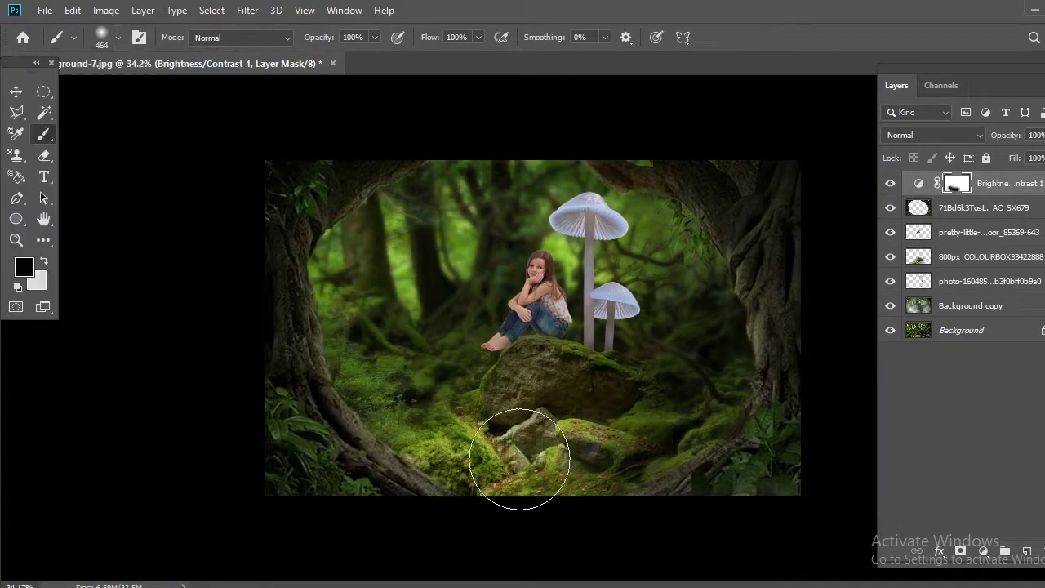
click(1026, 553)
drag(396, 441, 576, 485)
Set Layer 1 to Overlay at 39% opacity and add an empty Layer 2
click(933, 134)
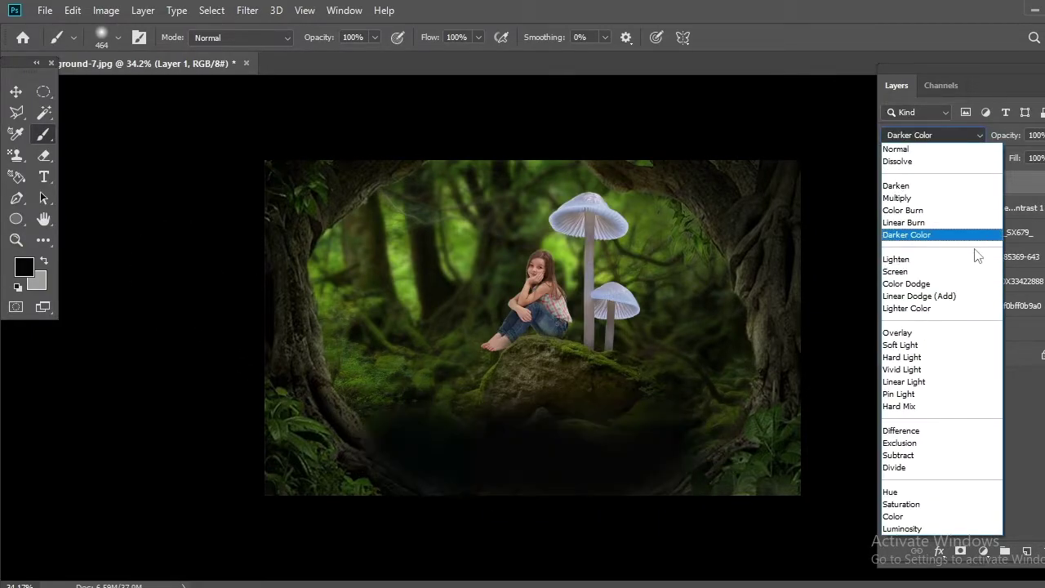
click(898, 333)
drag(1041, 155, 1015, 155)
scroll(541, 290, up, 5)
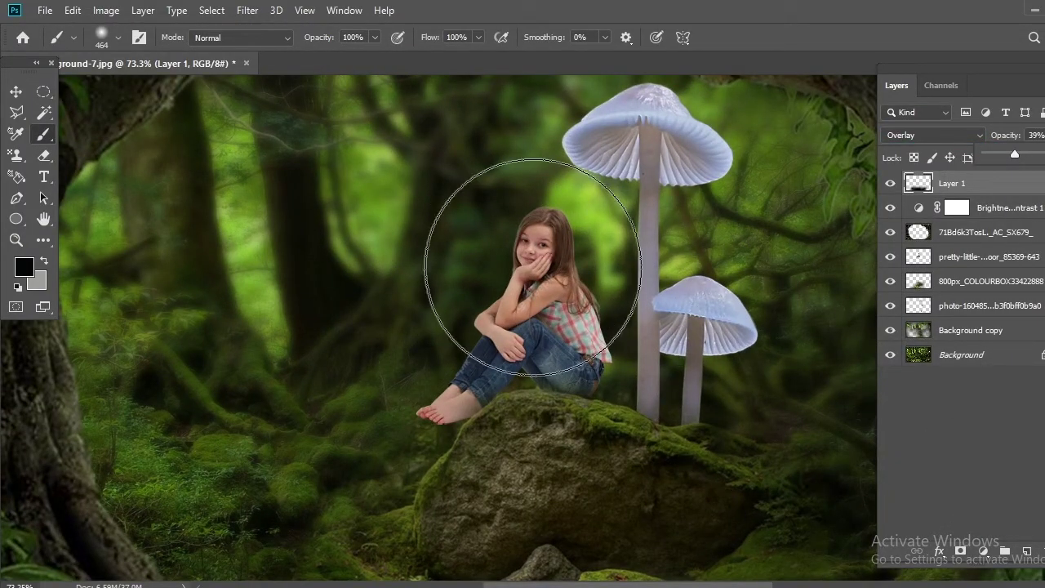
scroll(637, 81, up, 3)
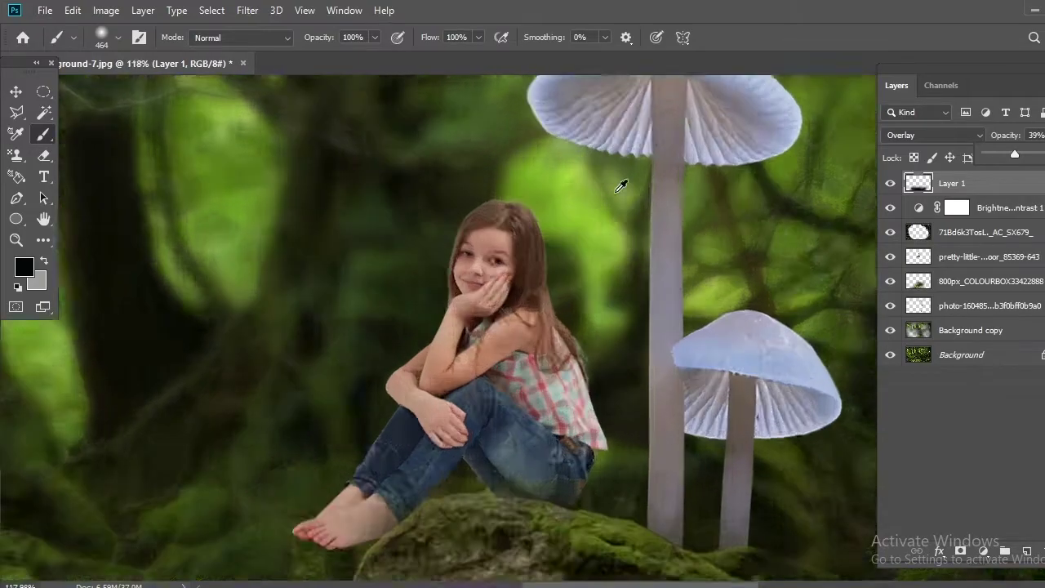
click(1027, 551)
key(v)
scroll(653, 245, up, 3)
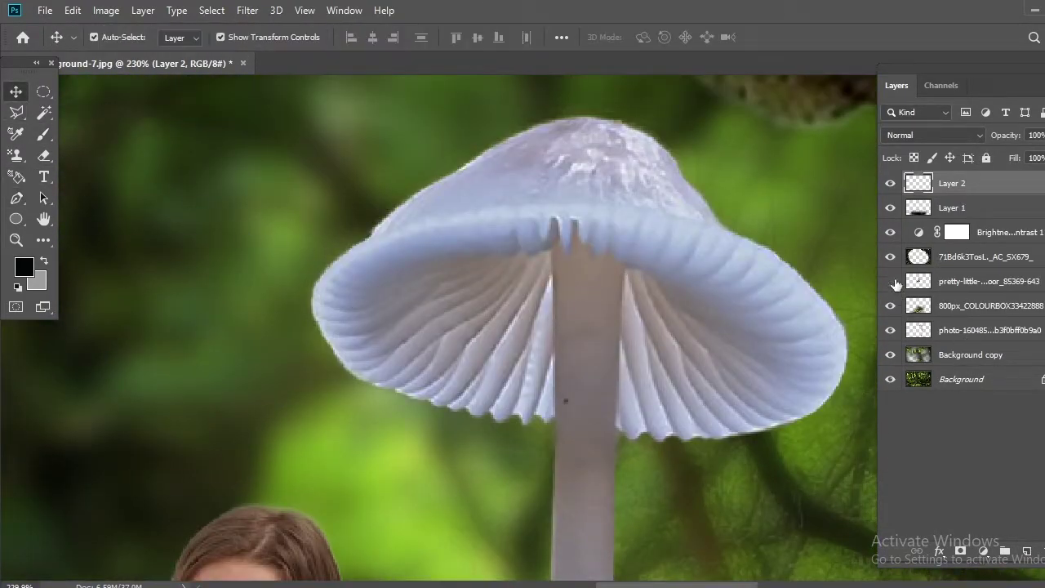
Quick-select the mushrooms and set the foreground colour to #e6eeee
click(890, 330)
click(980, 330)
key(w)
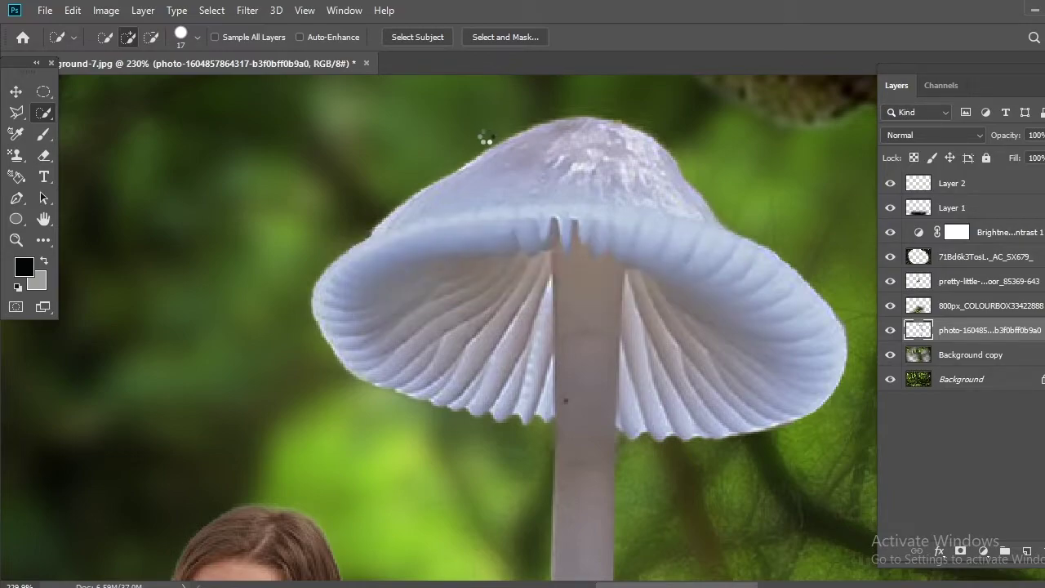
key(ctrl+0)
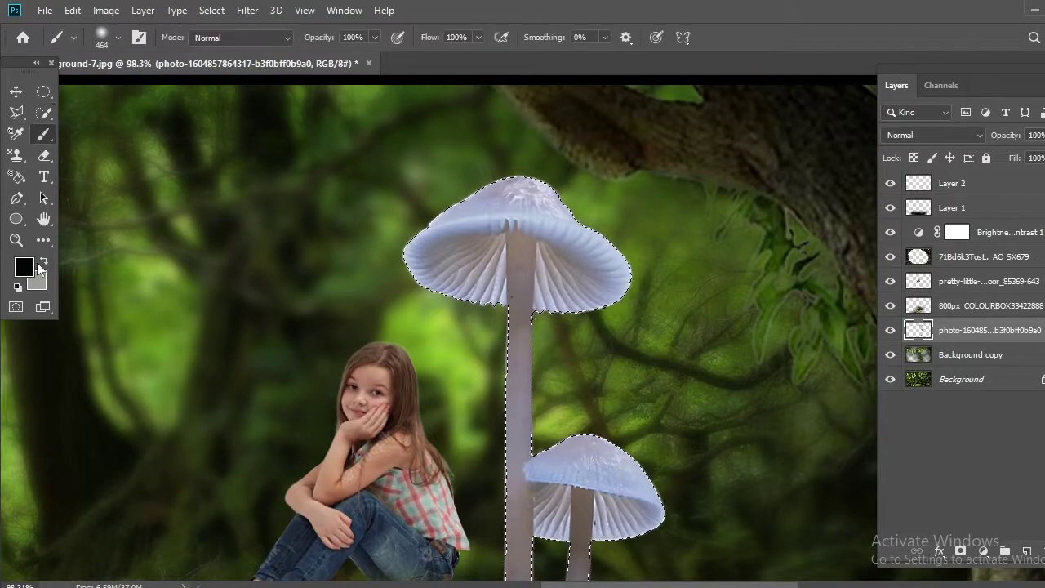
click(24, 267)
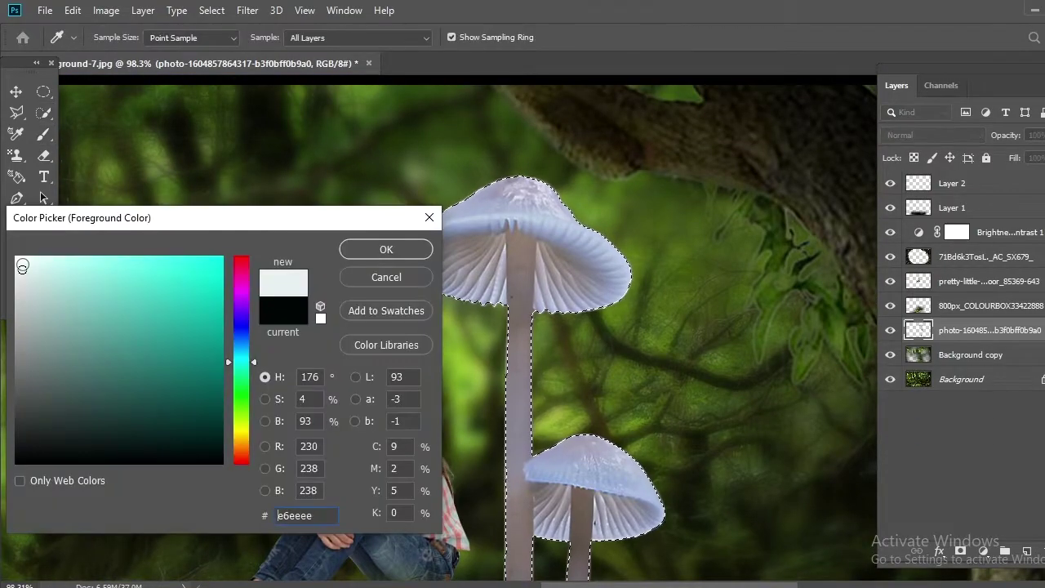
key(Return)
Add Layer 3 with an Inner Glow style, moved to the top in Overlay mode
click(1026, 552)
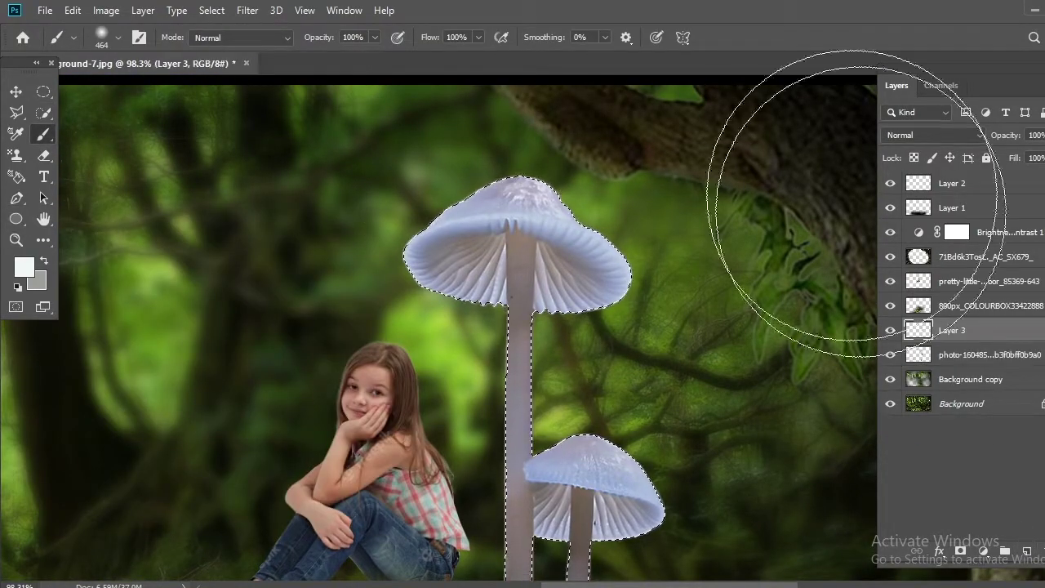
double_click(959, 331)
key(Return)
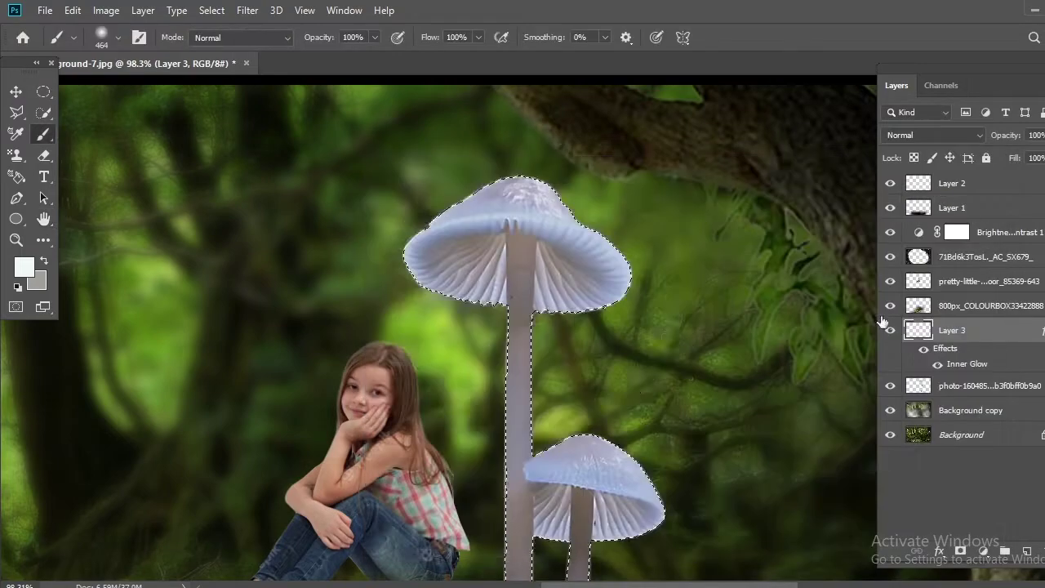
scroll(661, 471, down, 2)
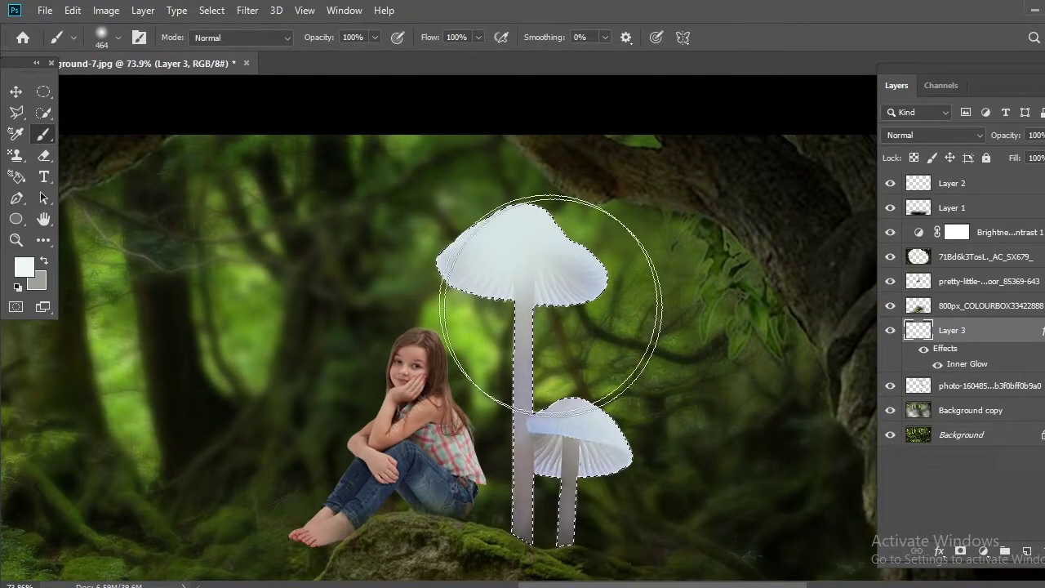
scroll(536, 303, down, 2)
drag(992, 330, 951, 178)
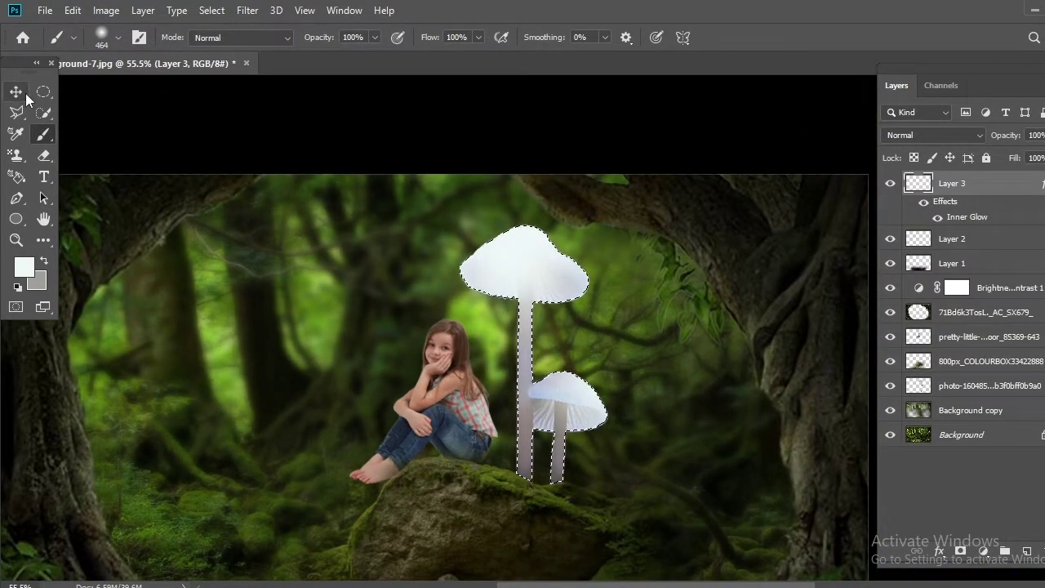
click(894, 140)
click(919, 323)
Brush a pale white glow over the mushroom caps and add Layer 4
click(15, 91)
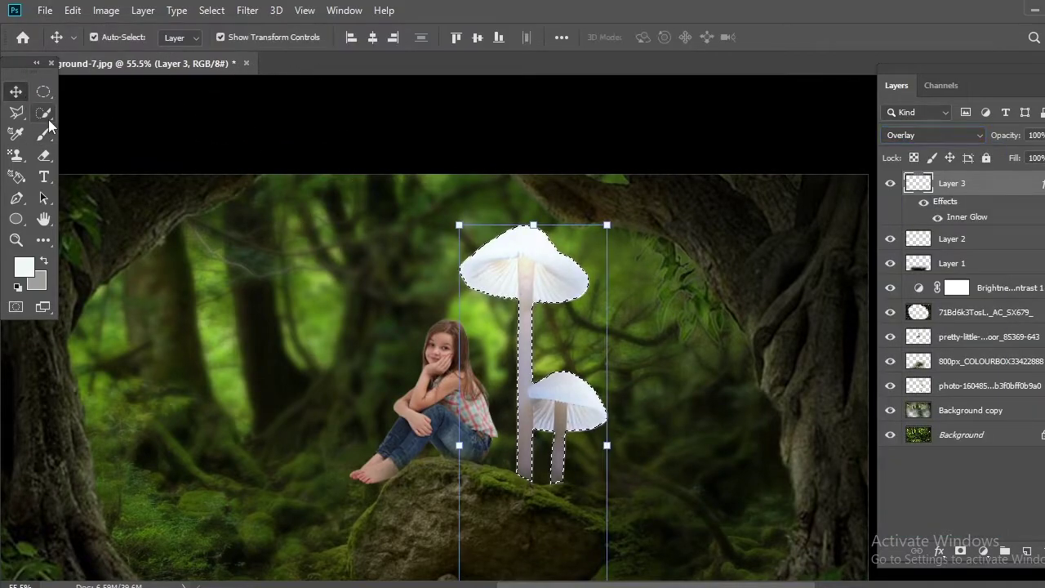
click(45, 113)
key(ctrl+d)
scroll(522, 327, up, 3)
key(b)
drag(618, 339, 531, 234)
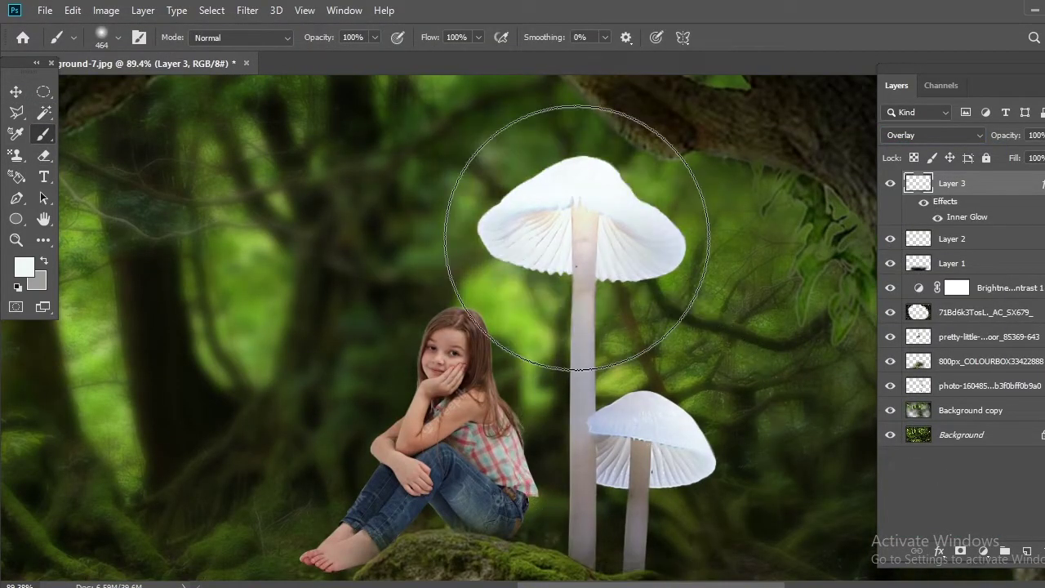
scroll(532, 233, down, 3)
key(ctrl+shift+n)
scroll(650, 300, up, 2)
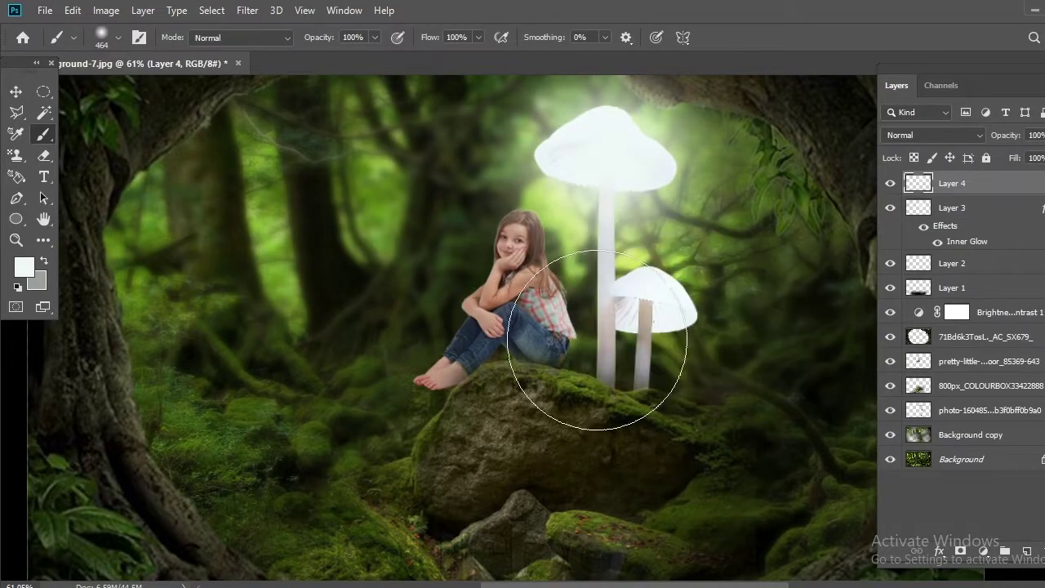
Set the brush to 199 px and lower the Layer 4 mushroom glow to 60% opacity
click(118, 38)
key(Return)
scroll(569, 252, up, 2)
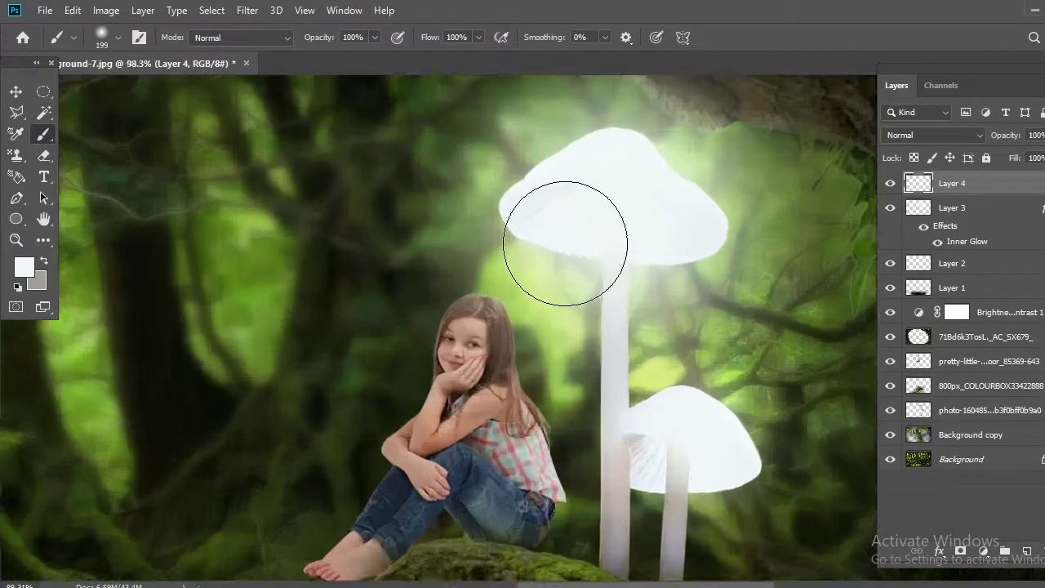
scroll(431, 364, down, 3)
key(v)
key(6)
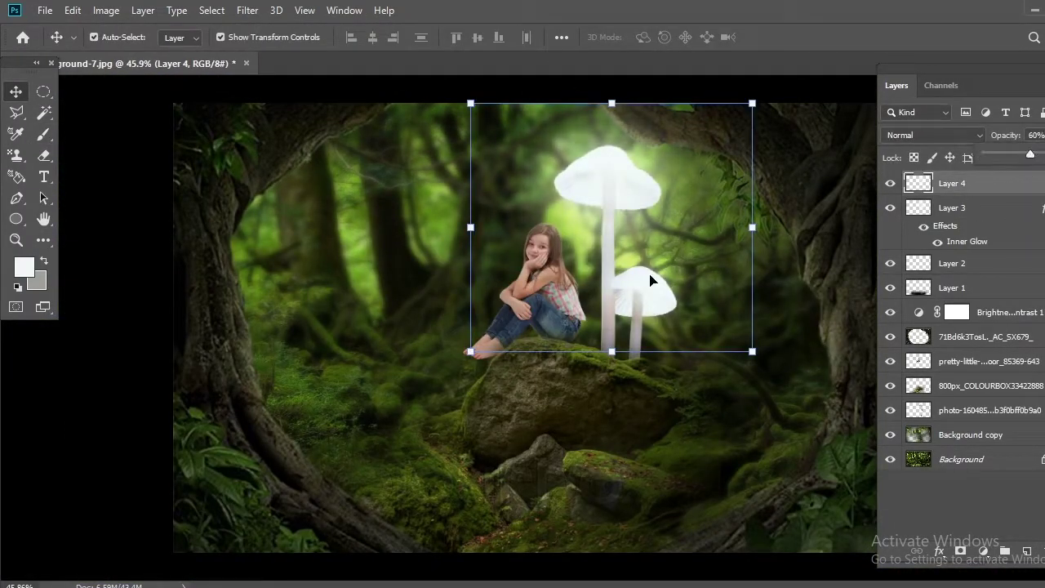
scroll(630, 204, up, 3)
scroll(463, 220, up, 3)
On new Layer 5, paint white with a 44 px brush down the girl's back
key(b)
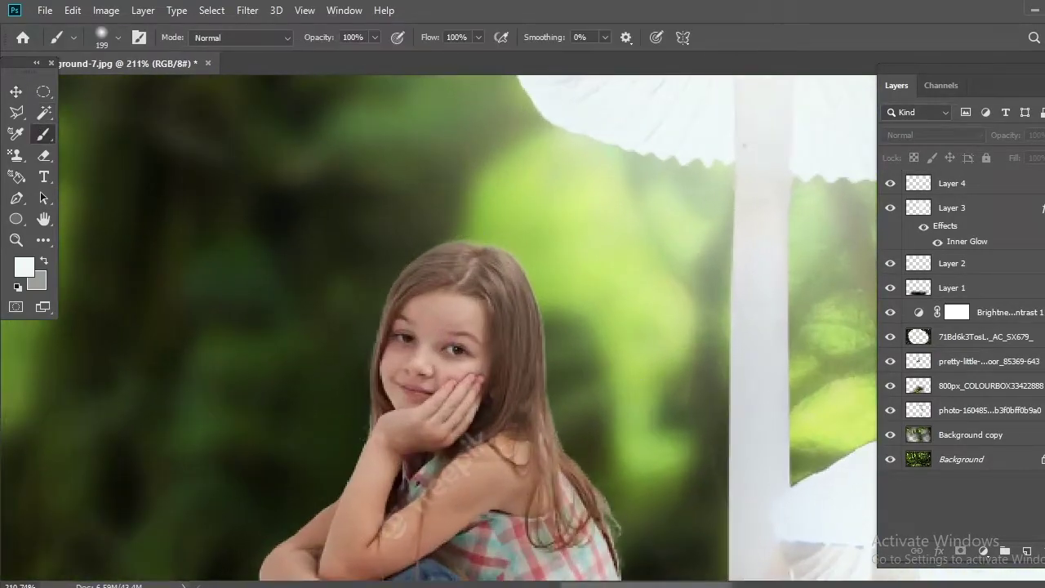
key(ctrl+shift+alt+n)
click(119, 37)
drag(498, 245, 579, 364)
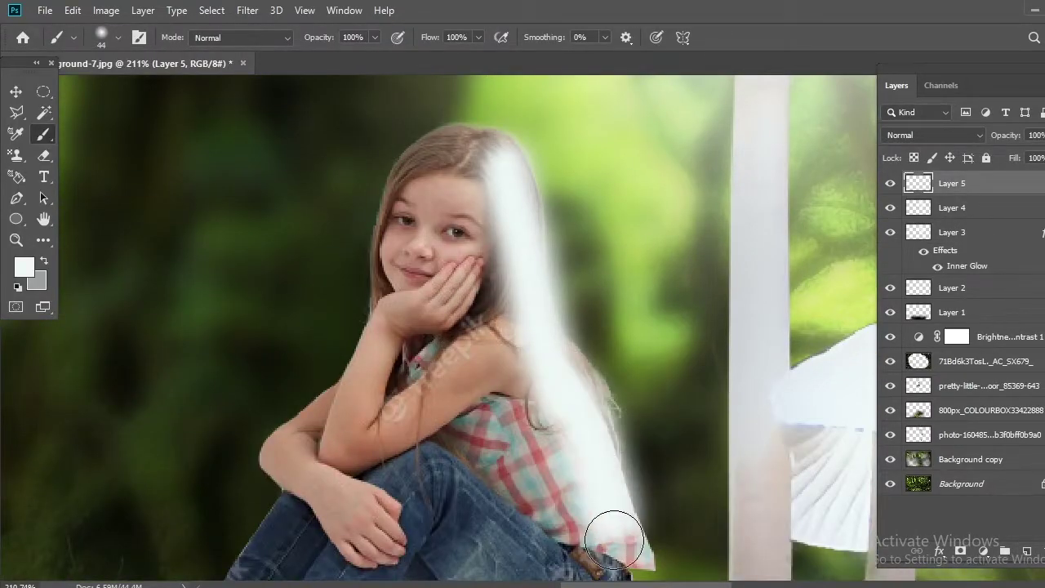
scroll(420, 140, up, 1)
scroll(546, 280, down, 2)
scroll(595, 264, down, 2)
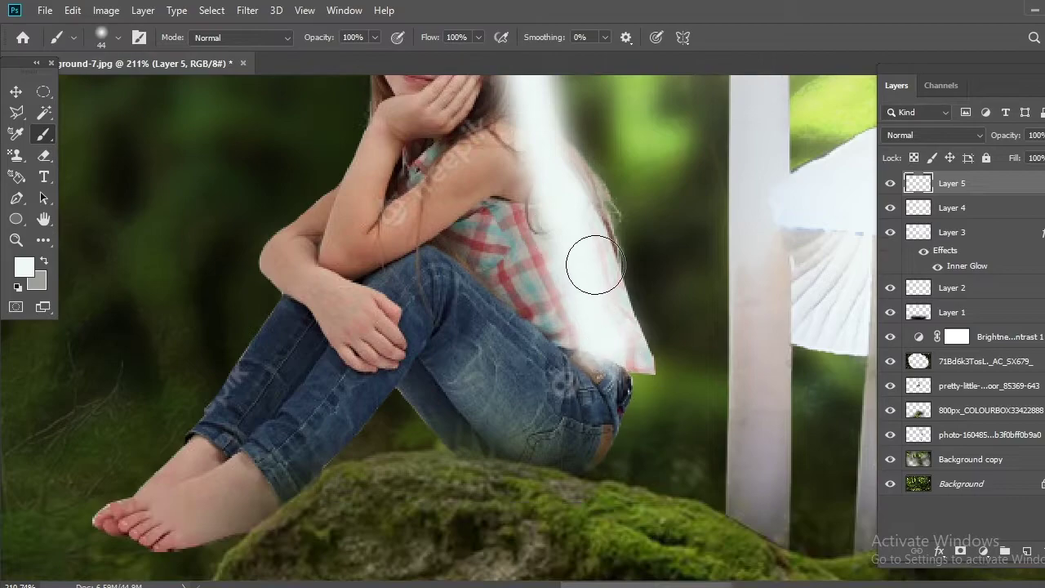
key(ctrl+0)
Blend the Layer 5 rim light in Overlay at 45% opacity
click(933, 135)
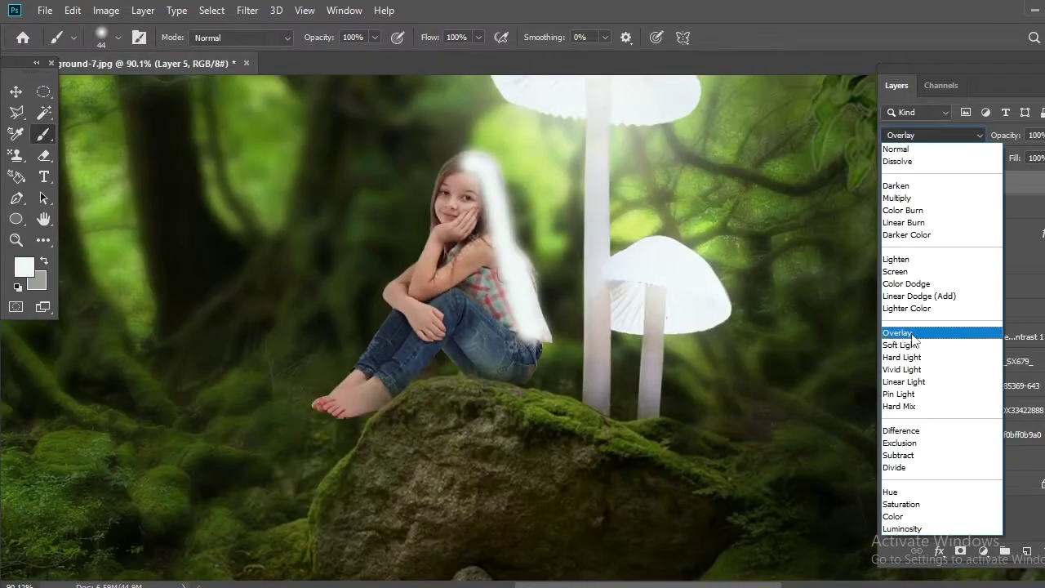
click(906, 330)
drag(1031, 160, 1014, 158)
key(e)
scroll(539, 294, up, 2)
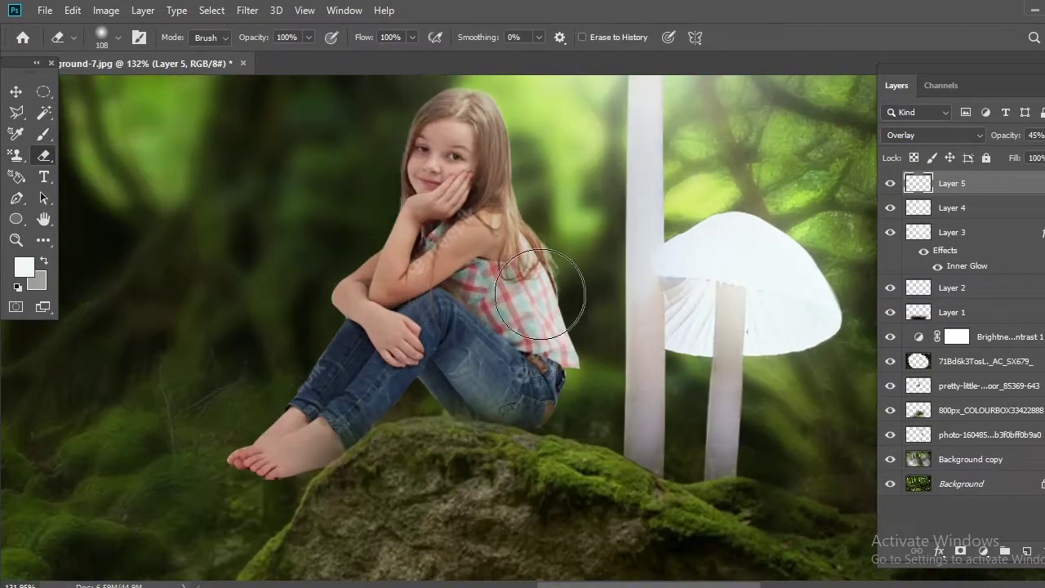
scroll(351, 255, down, 3)
scroll(380, 299, up, 3)
scroll(387, 345, down, 3)
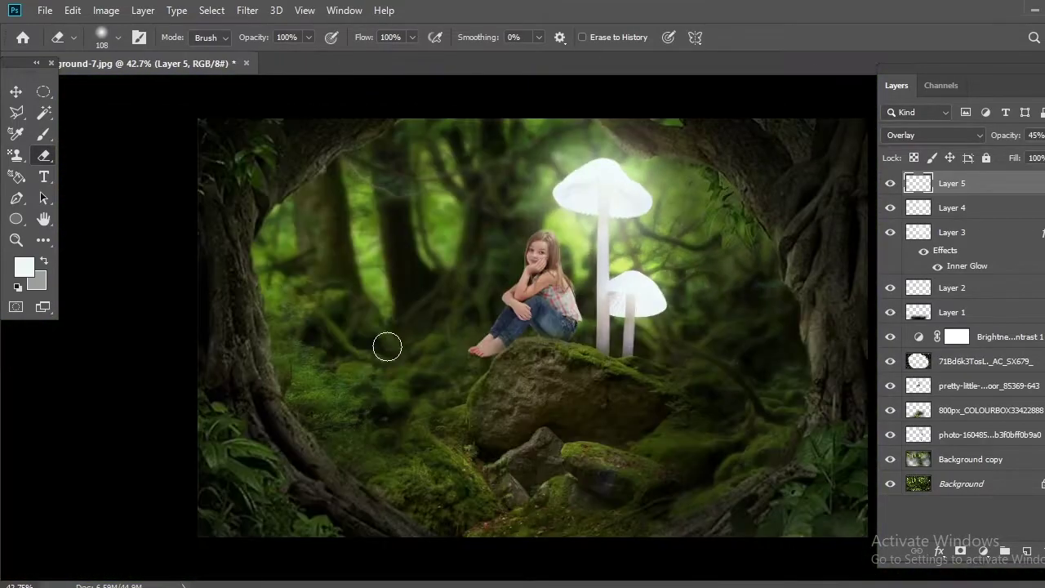
scroll(560, 168, up, 1)
scroll(451, 170, up, 3)
scroll(451, 172, down, 5)
scroll(451, 173, up, 1)
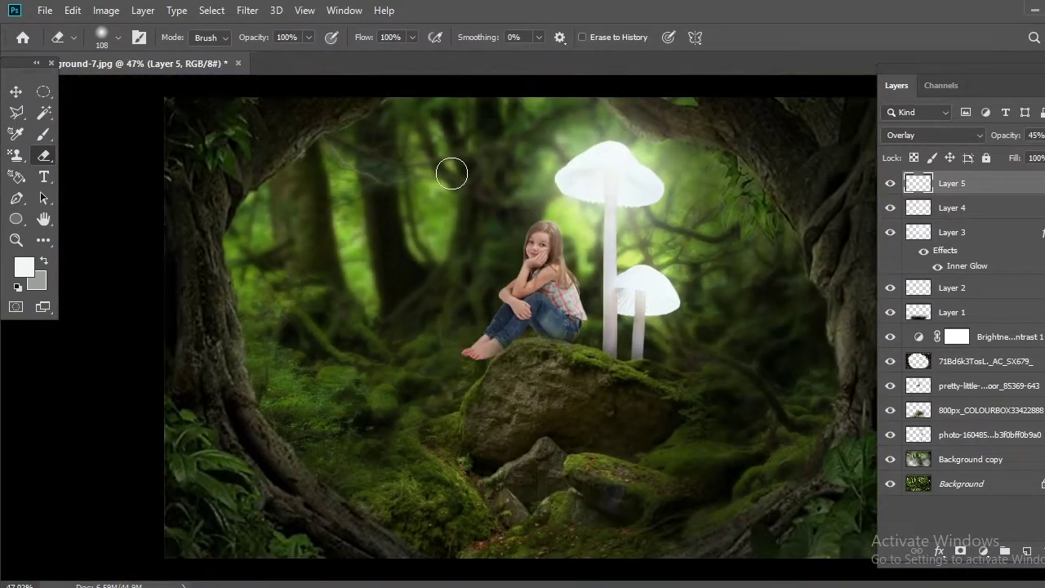
Add a Photo Filter adjustment layer with cyan colour #00ecce
click(985, 556)
click(947, 432)
click(840, 259)
click(219, 263)
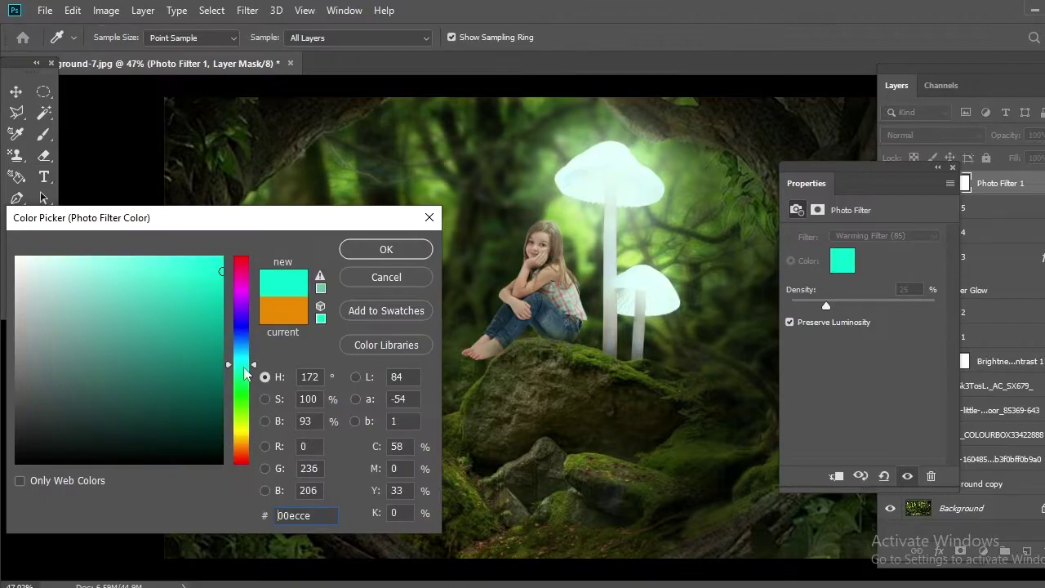
click(385, 247)
click(937, 168)
scroll(563, 186, up, 2)
scroll(564, 186, down, 1)
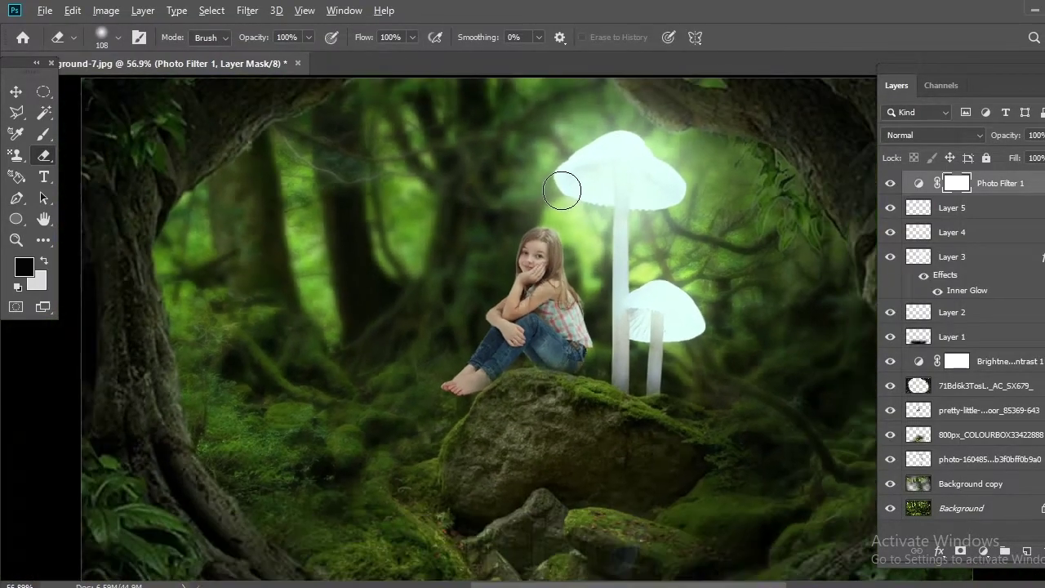
scroll(562, 191, down, 1)
scroll(562, 191, down, 1)
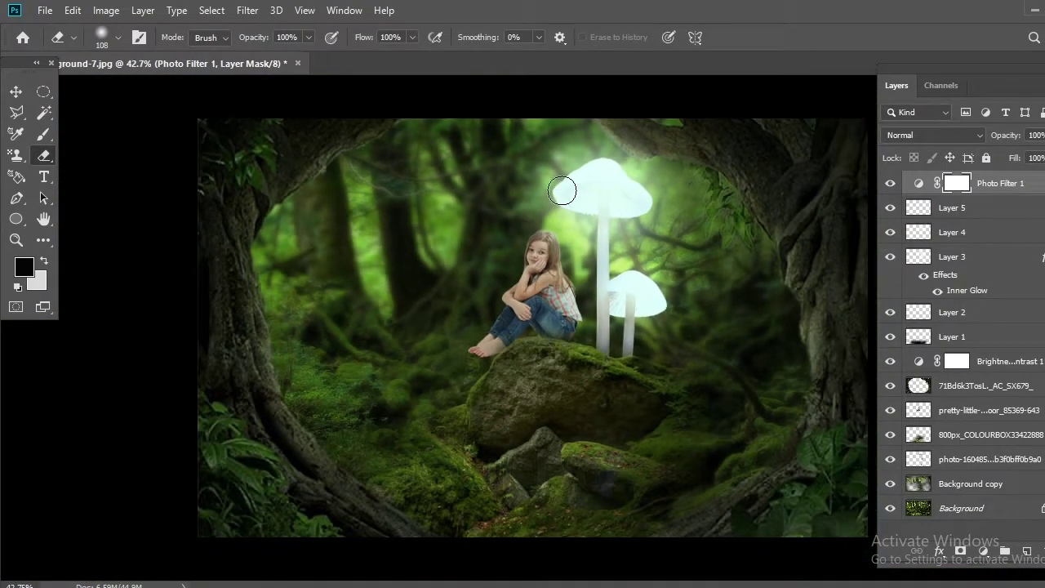
scroll(562, 191, down, 1)
scroll(561, 191, down, 1)
Target the Brightness/Contrast layer's mask with the Eraser
key(v)
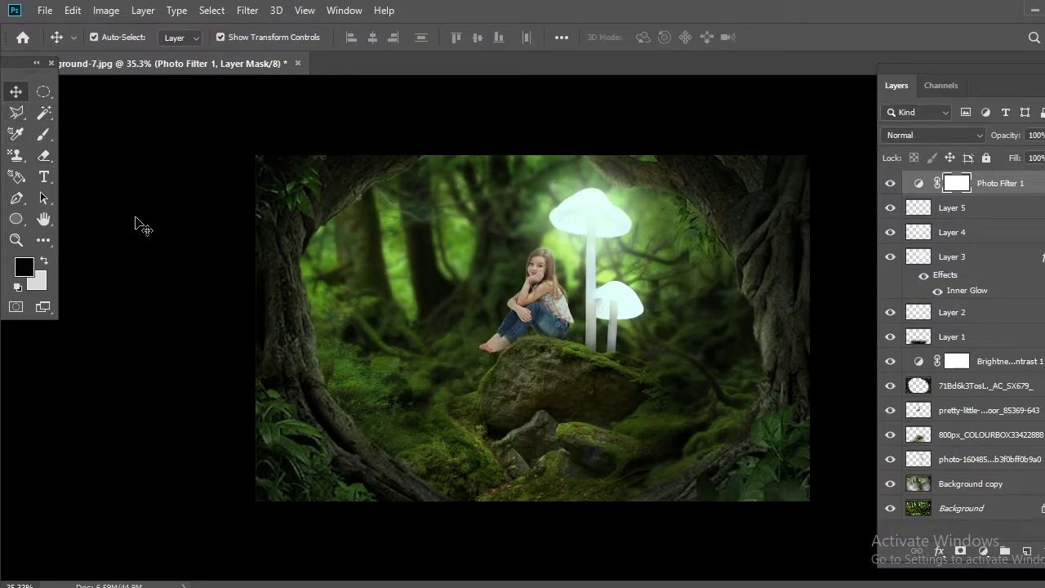
click(135, 223)
scroll(561, 222, up, 1)
click(957, 361)
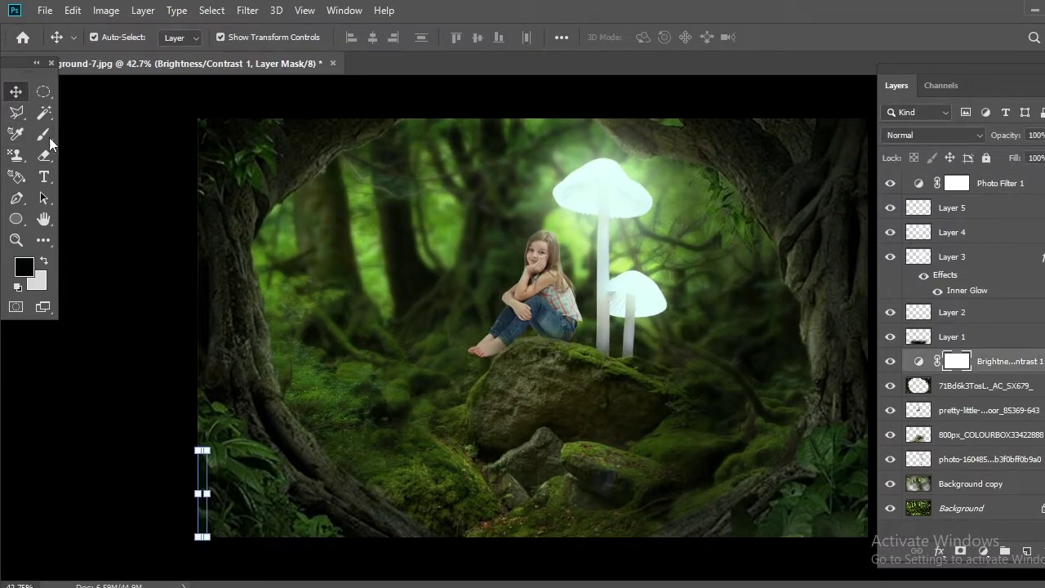
key(e)
scroll(555, 220, up, 5)
scroll(555, 220, up, 1)
Set the eraser size and erase on the Brightness/Contrast mask around the girl
click(117, 37)
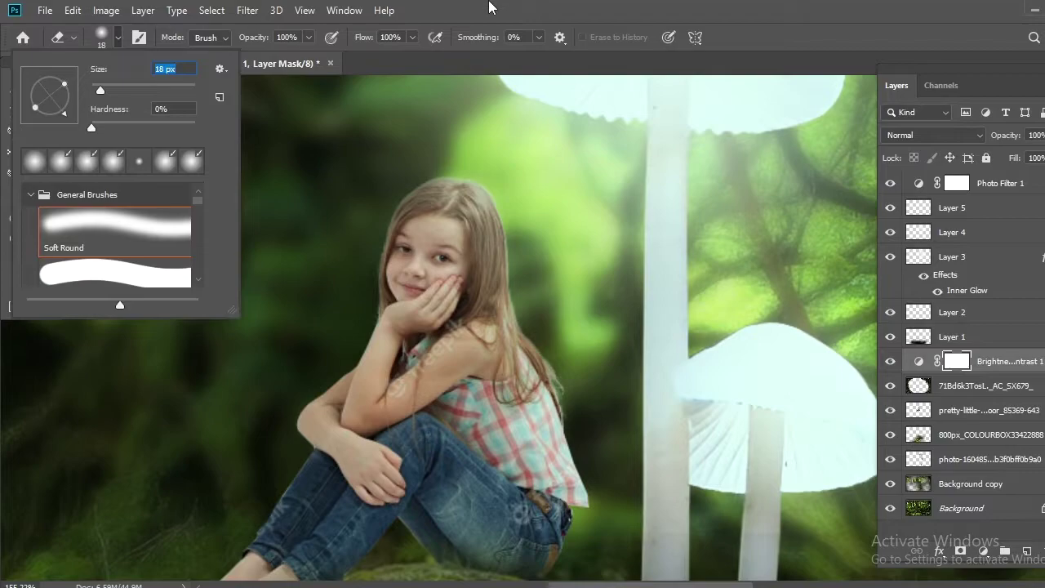
key(Return)
scroll(507, 240, up, 2)
scroll(522, 392, down, 1)
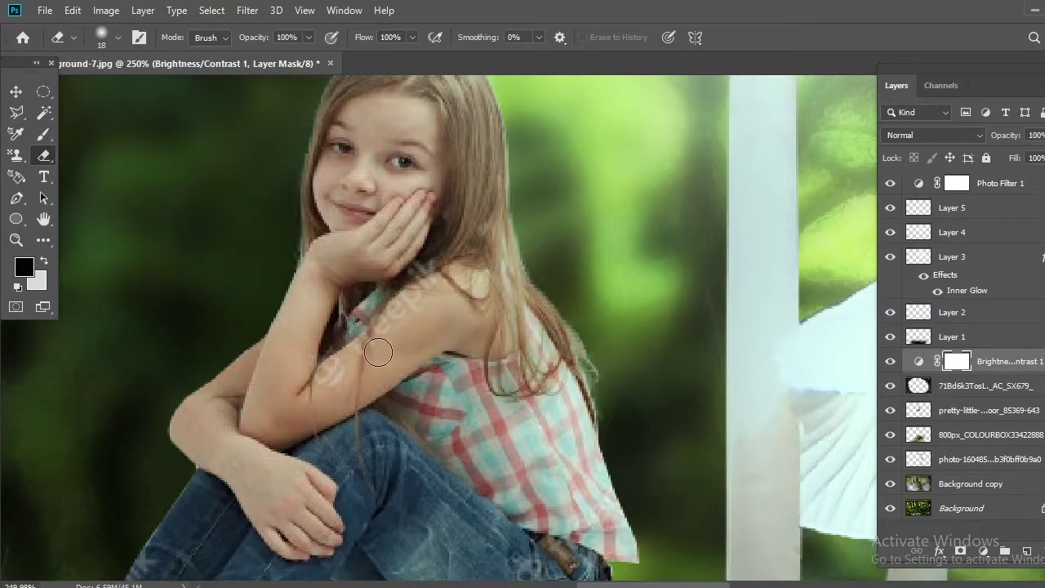
scroll(480, 165, down, 1)
scroll(553, 483, up, 1)
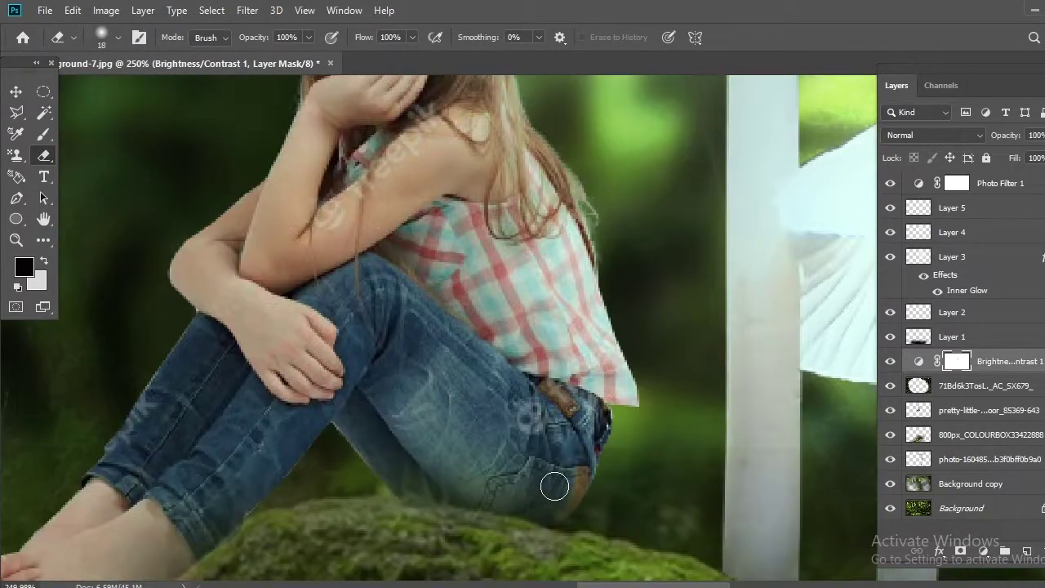
scroll(553, 482, down, 3)
scroll(382, 517, up, 3)
scroll(449, 439, down, 2)
scroll(446, 440, down, 2)
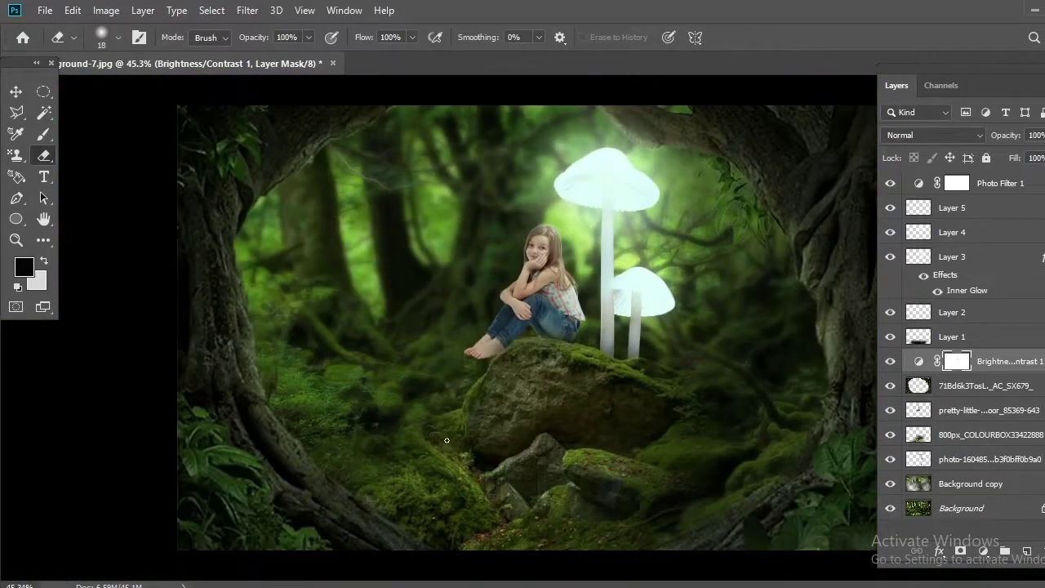
scroll(446, 440, down, 1)
key(v)
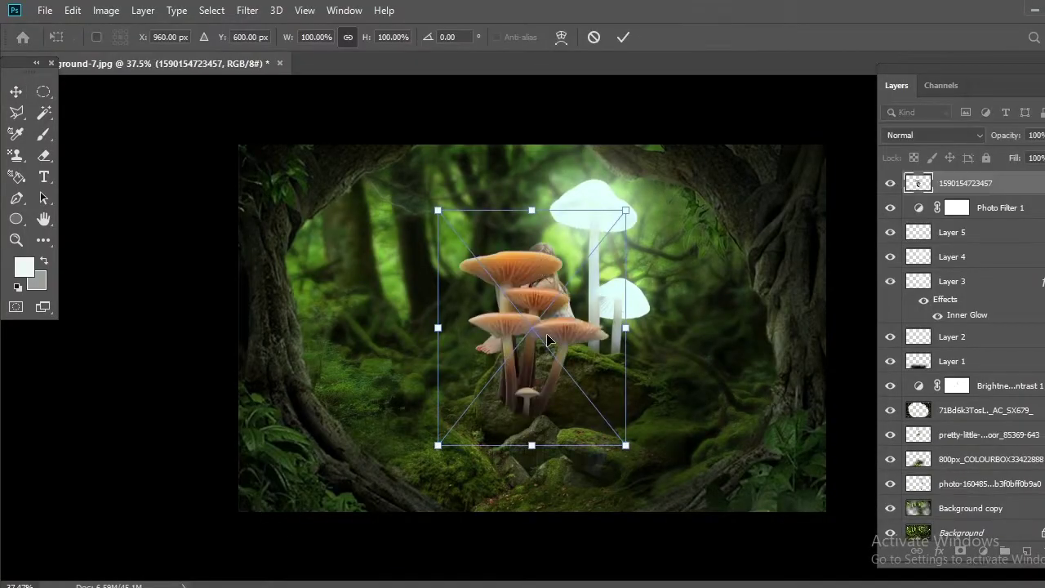
Place the orange mushroom PNG enlarged and raised, move it above Background copy, and hide it
drag(536, 327, 269, 455)
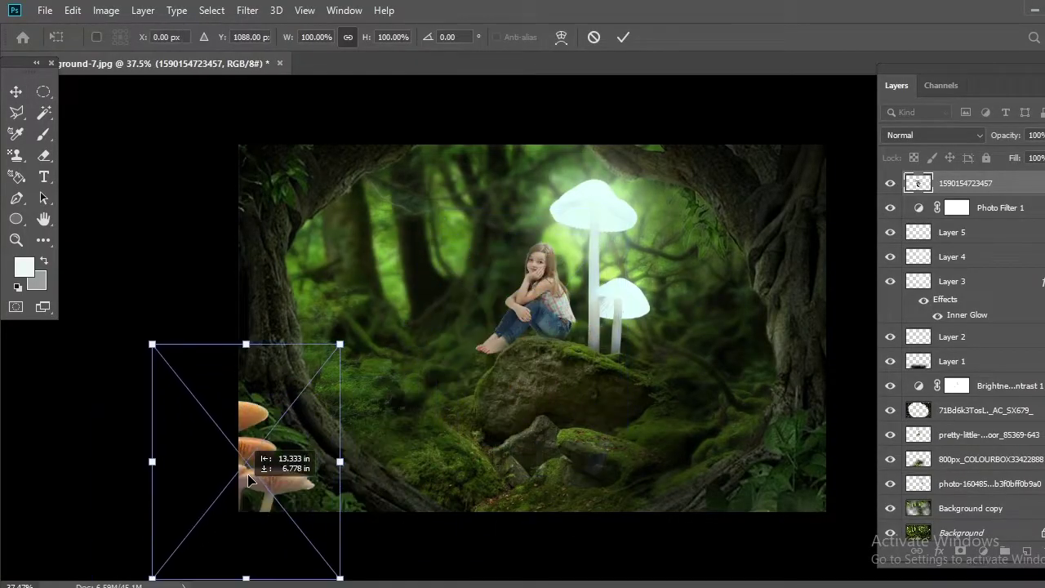
mouse_move(338, 343)
mouse_down()
mouse_move(341, 417)
mouse_move(380, 334)
mouse_up()
drag(285, 490, 314, 398)
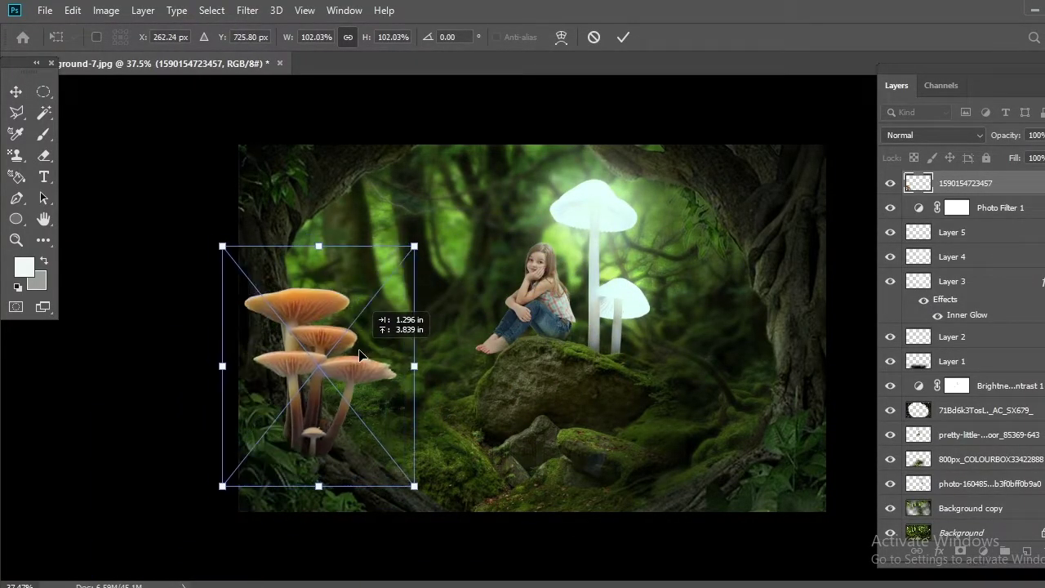
key(Return)
mouse_move(964, 183)
mouse_down()
mouse_move(943, 343)
mouse_move(982, 539)
mouse_move(980, 496)
mouse_up()
click(123, 339)
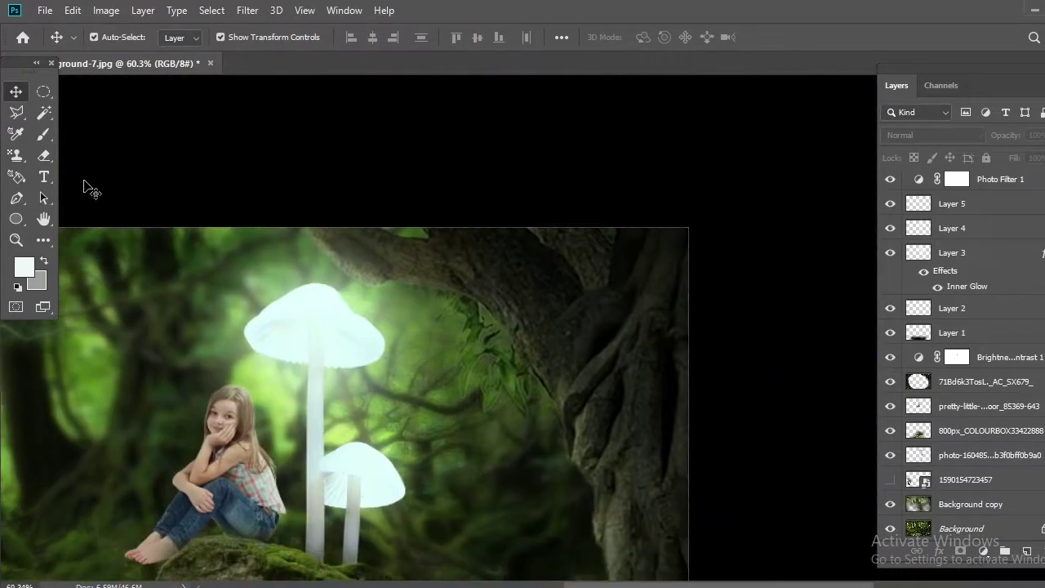
Paint white strokes along the tree trunk and branches on Layer 6, blended in Overlay
drag(424, 283, 687, 457)
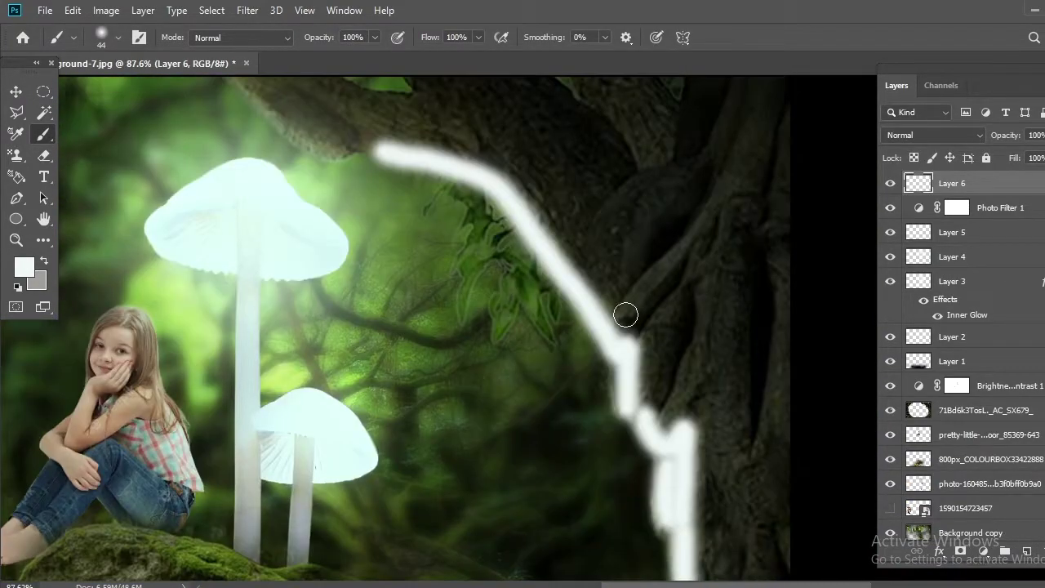
mouse_move(625, 311)
mouse_down()
mouse_move(677, 416)
mouse_move(710, 343)
mouse_up()
drag(242, 159, 298, 209)
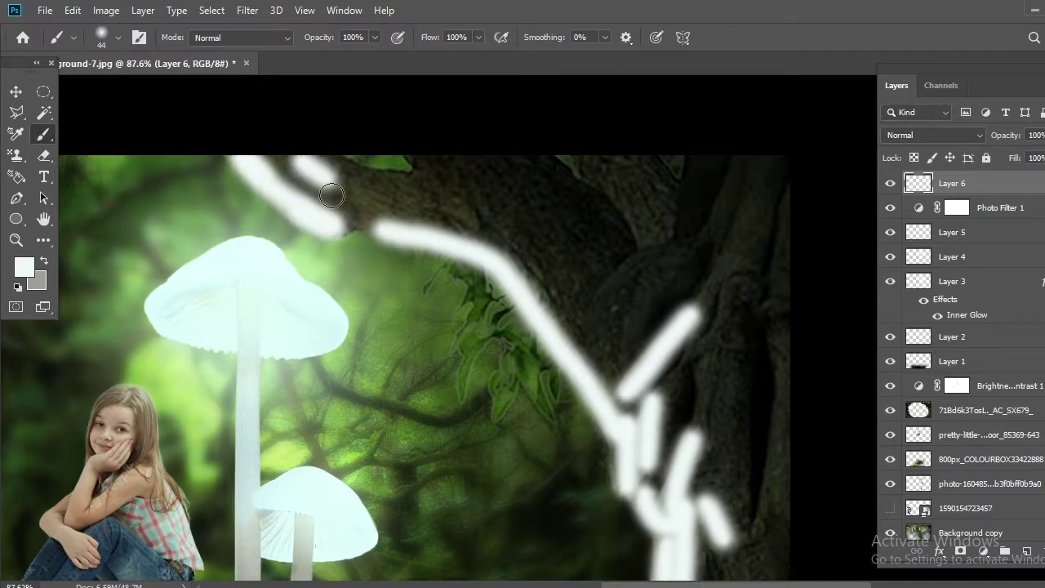
scroll(332, 194, down, 3)
click(933, 135)
click(910, 333)
Set the Eraser to 196 px at 34% opacity to soften the tree highlights
key(e)
click(117, 37)
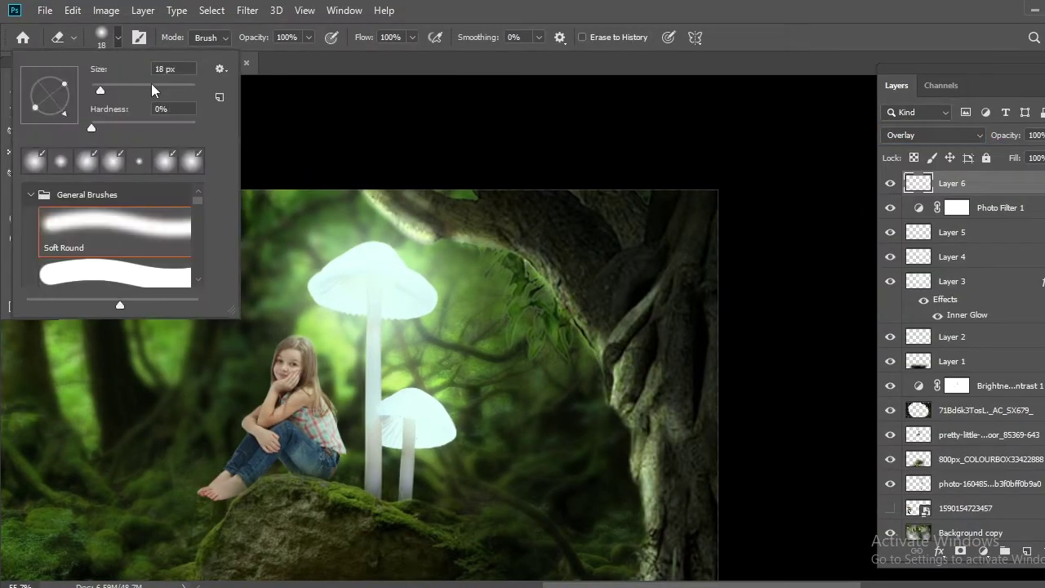
click(309, 37)
drag(100, 89, 137, 90)
click(117, 37)
key(Return)
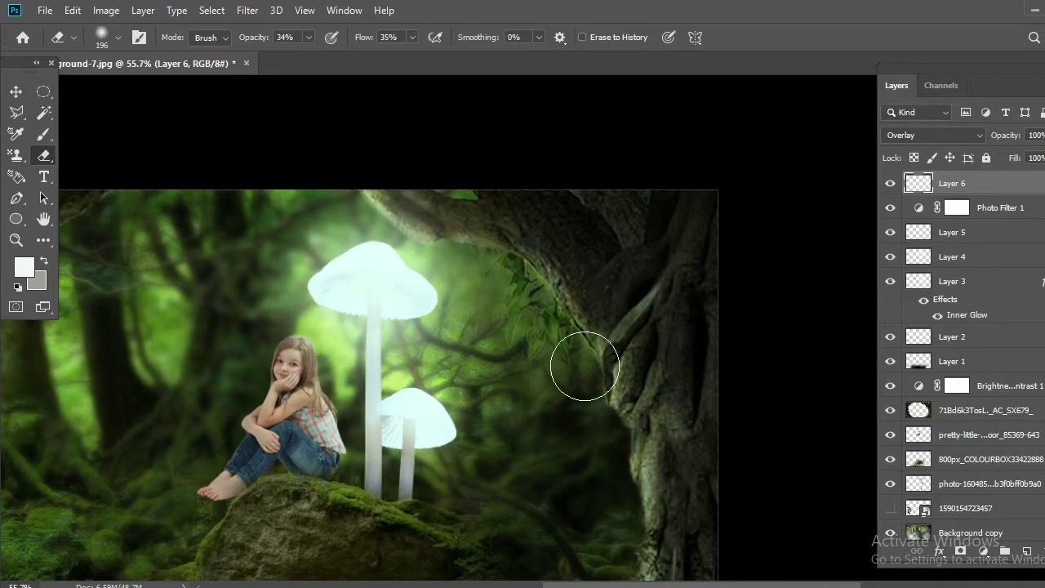
scroll(585, 366, down, 3)
scroll(670, 406, down, 3)
scroll(688, 345, up, 1)
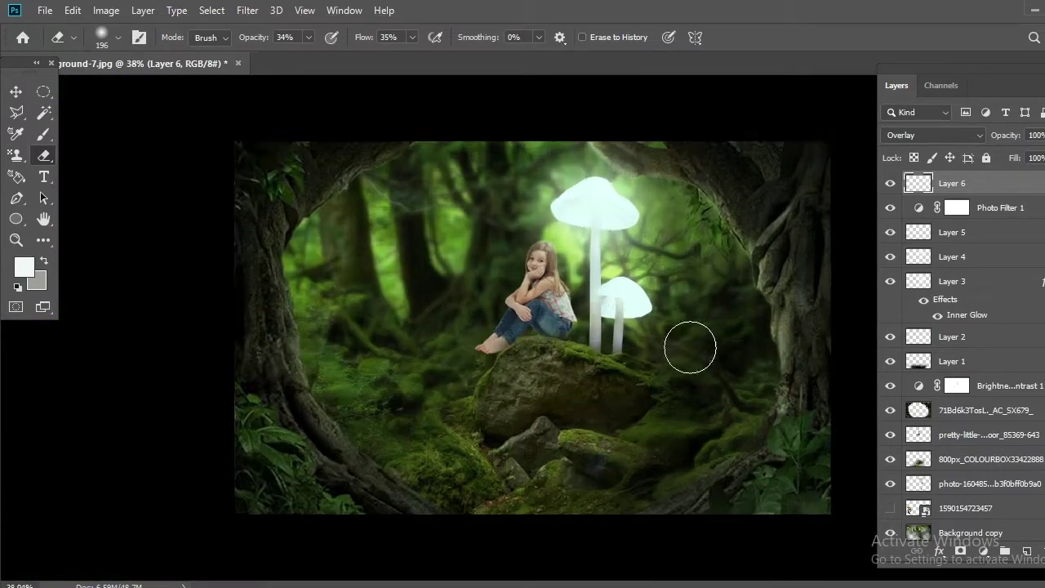
scroll(695, 409, up, 2)
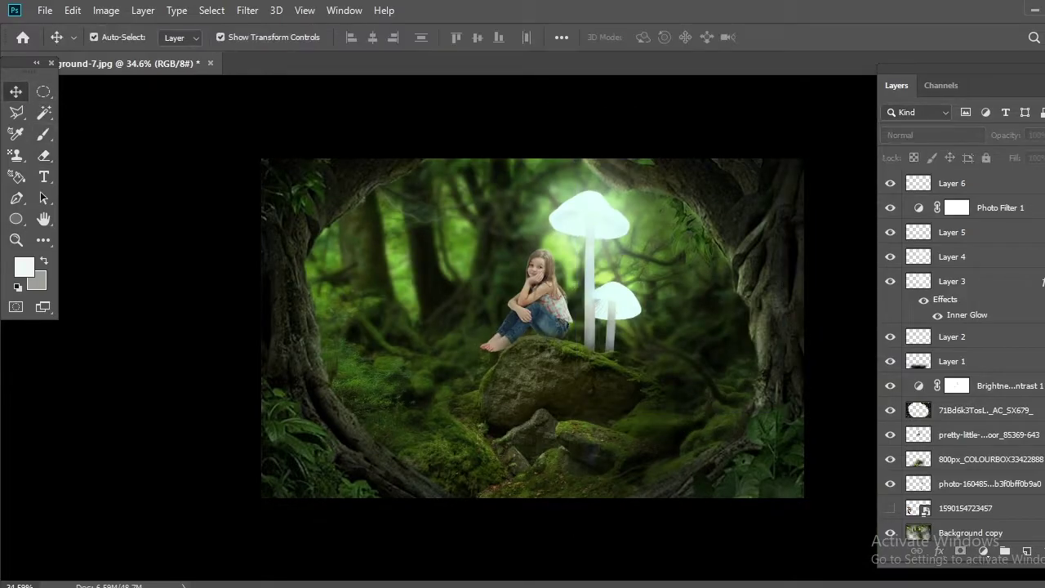